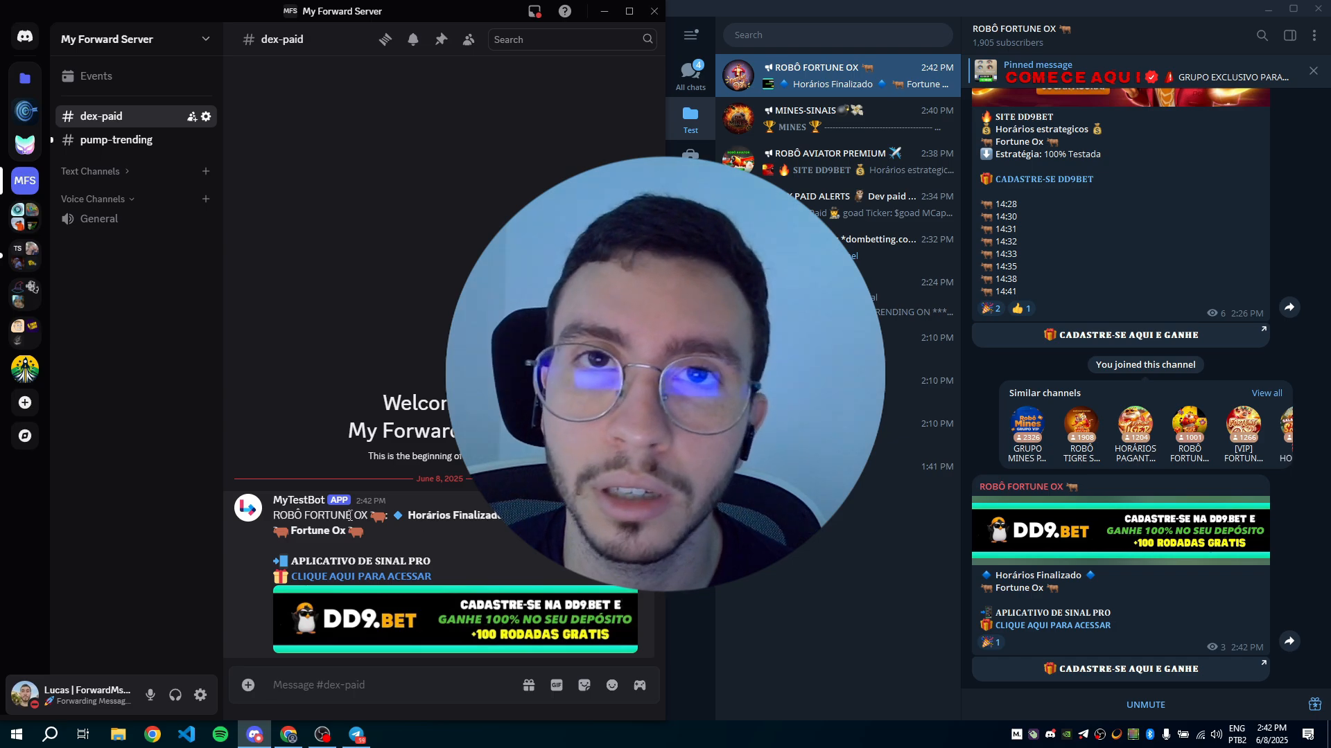
- Look at the forwarded messages in the pump-trending and dex-paid channels of My Forward Server
click(117, 140)
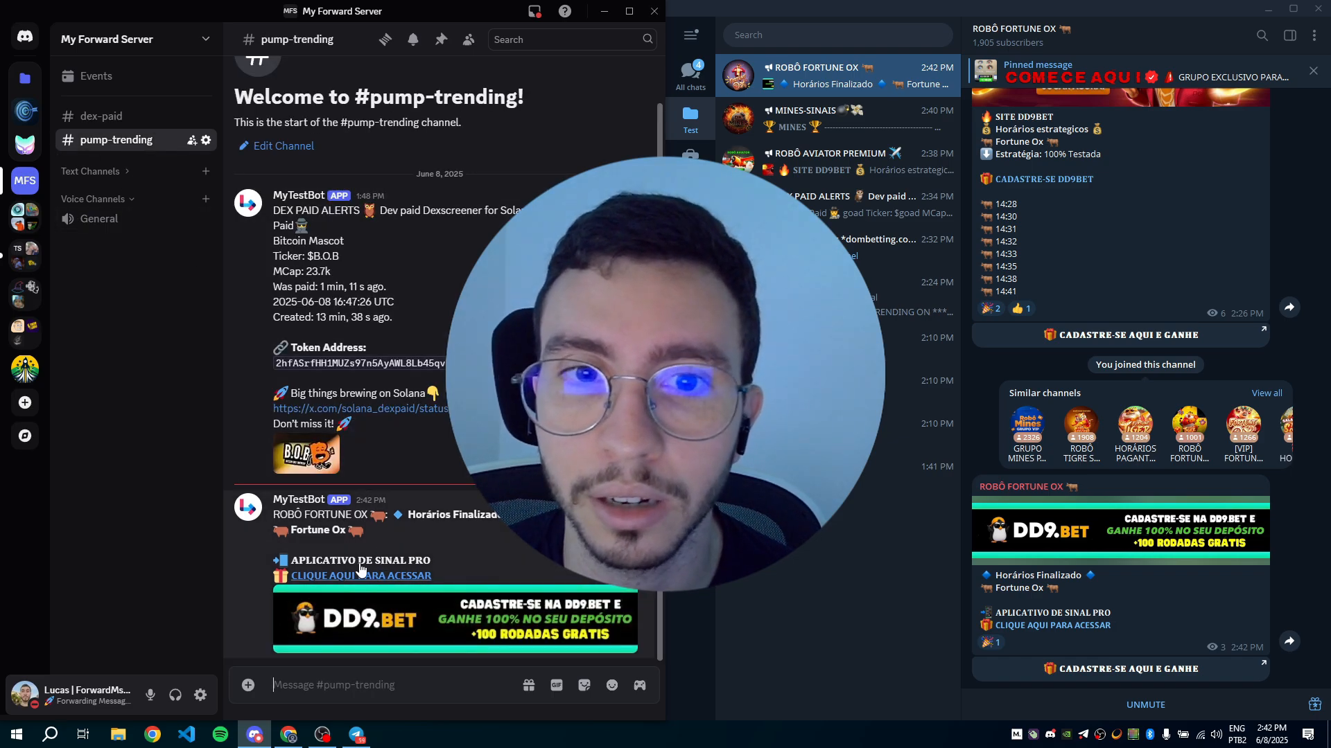
click(101, 116)
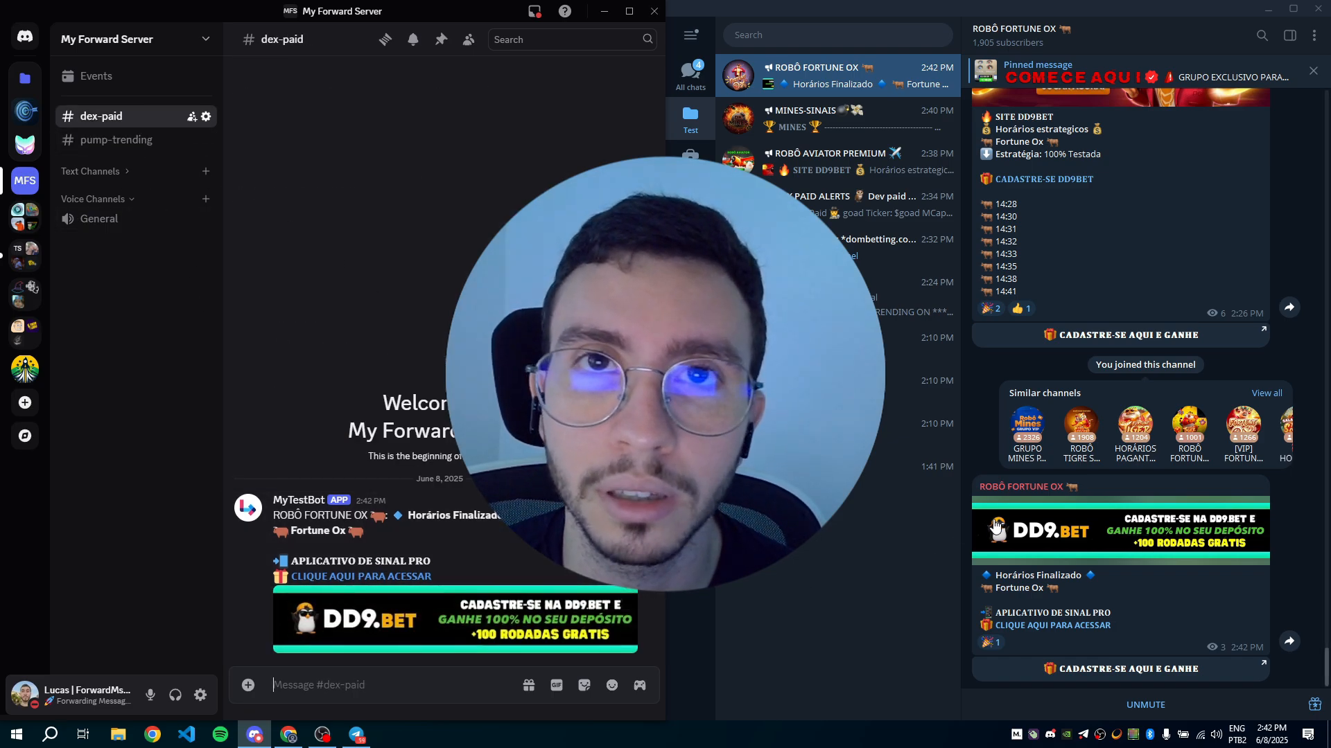
click(463, 634)
click(1012, 552)
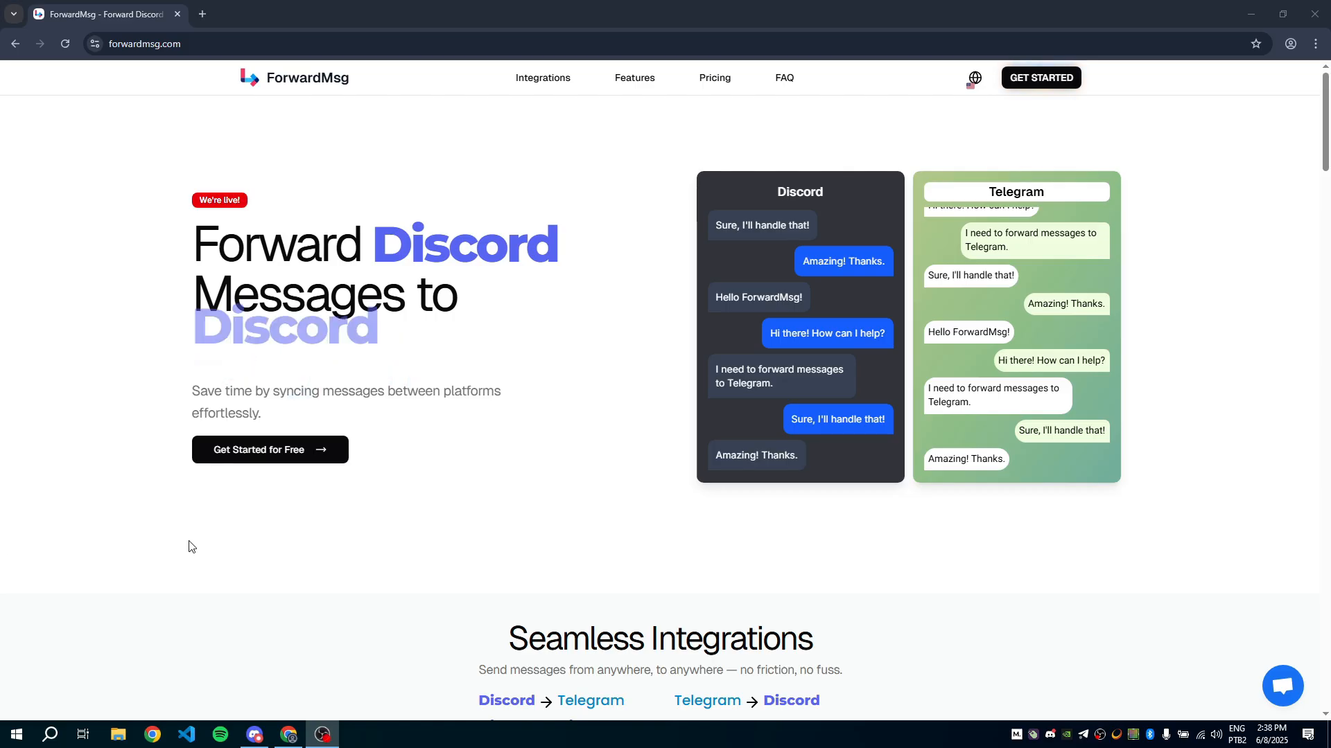
- From the ForwardMsg dashboard, create an automation named "Telegram to Discord" with Telegram Account as message origin and Discord as destination
click(202, 545)
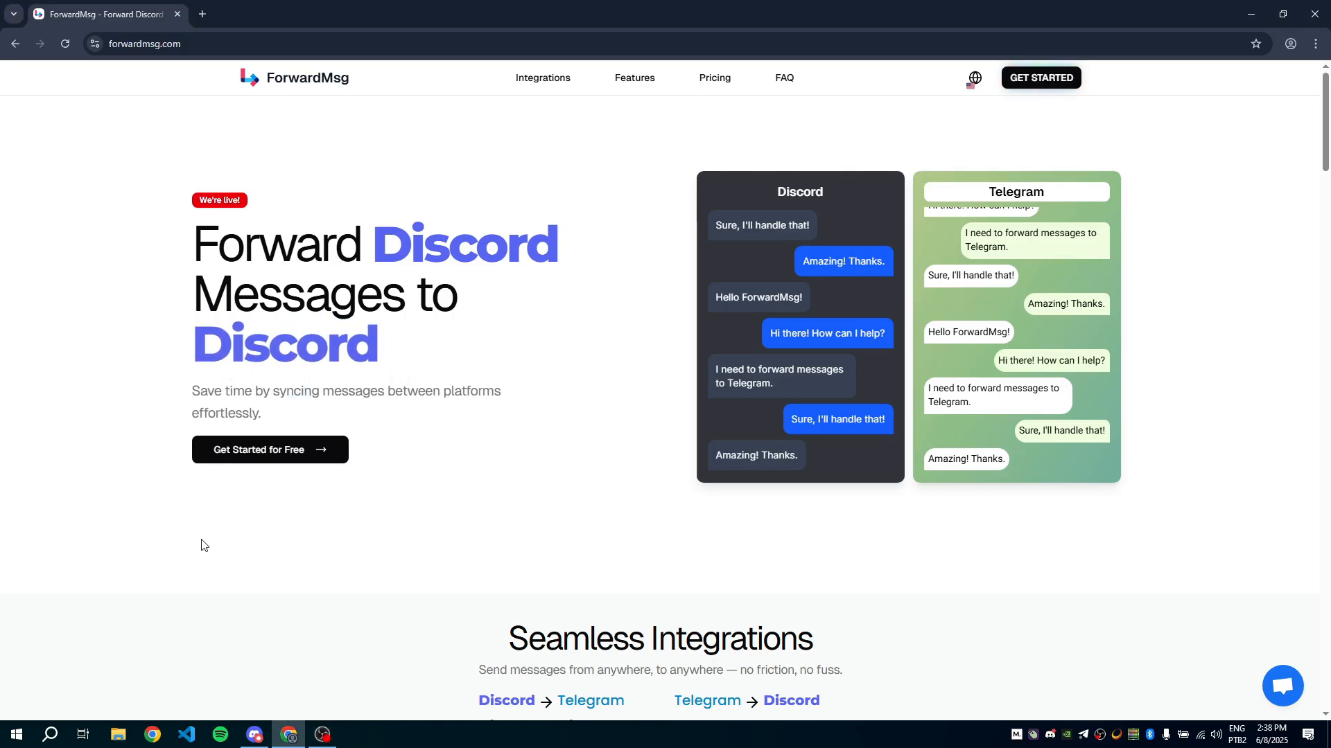
click(1041, 78)
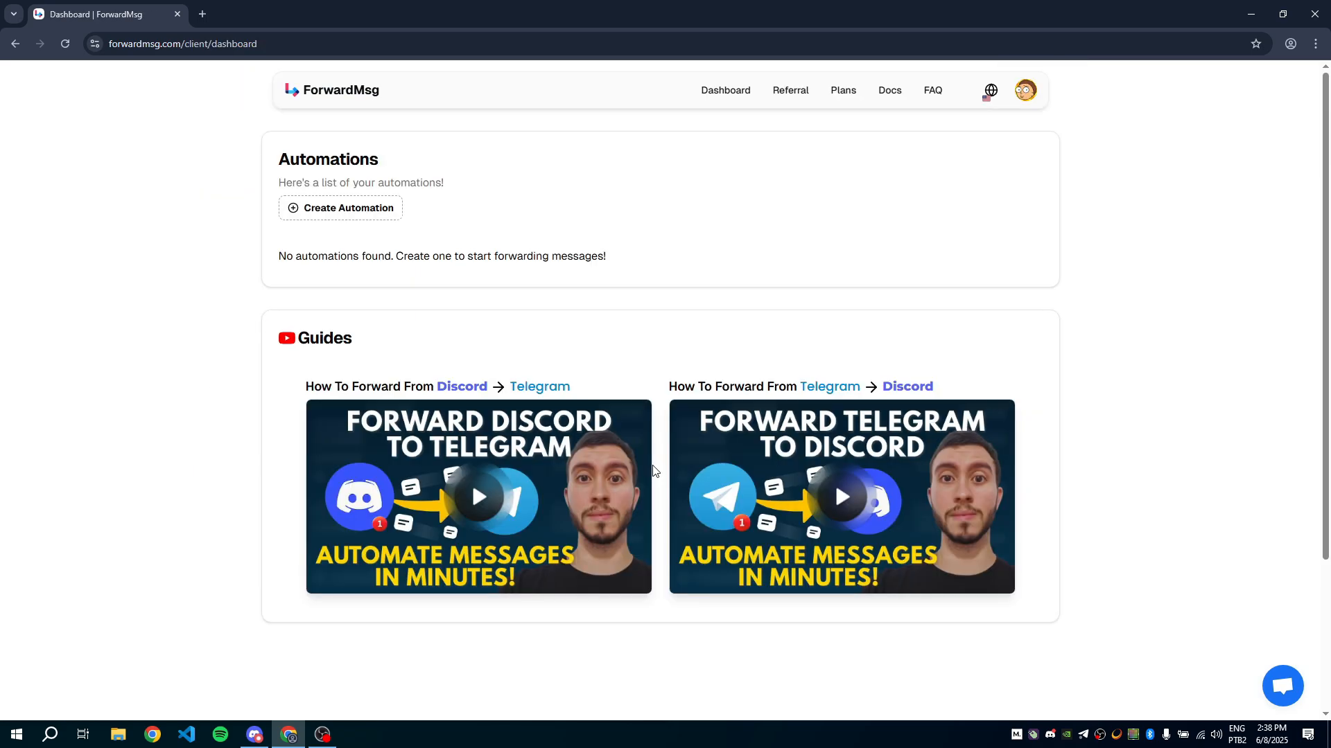
click(339, 217)
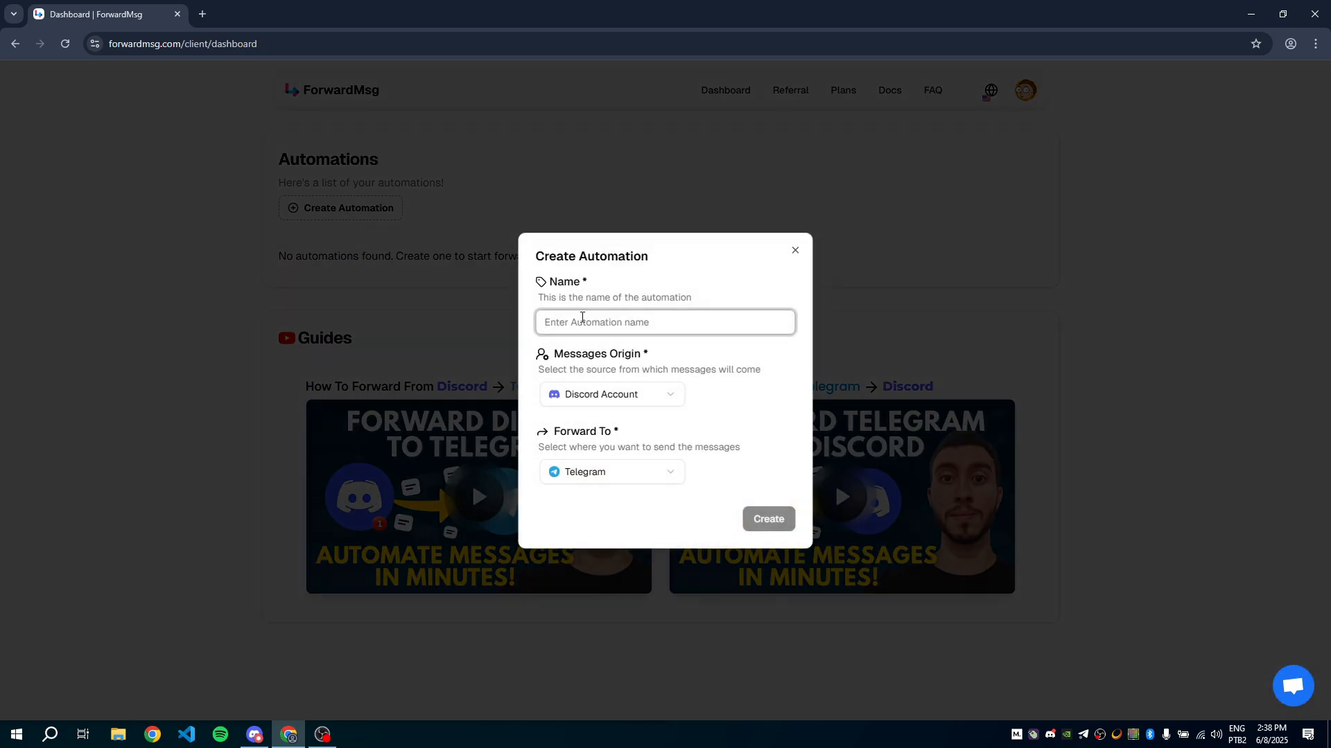
text(Telegram to Discord)
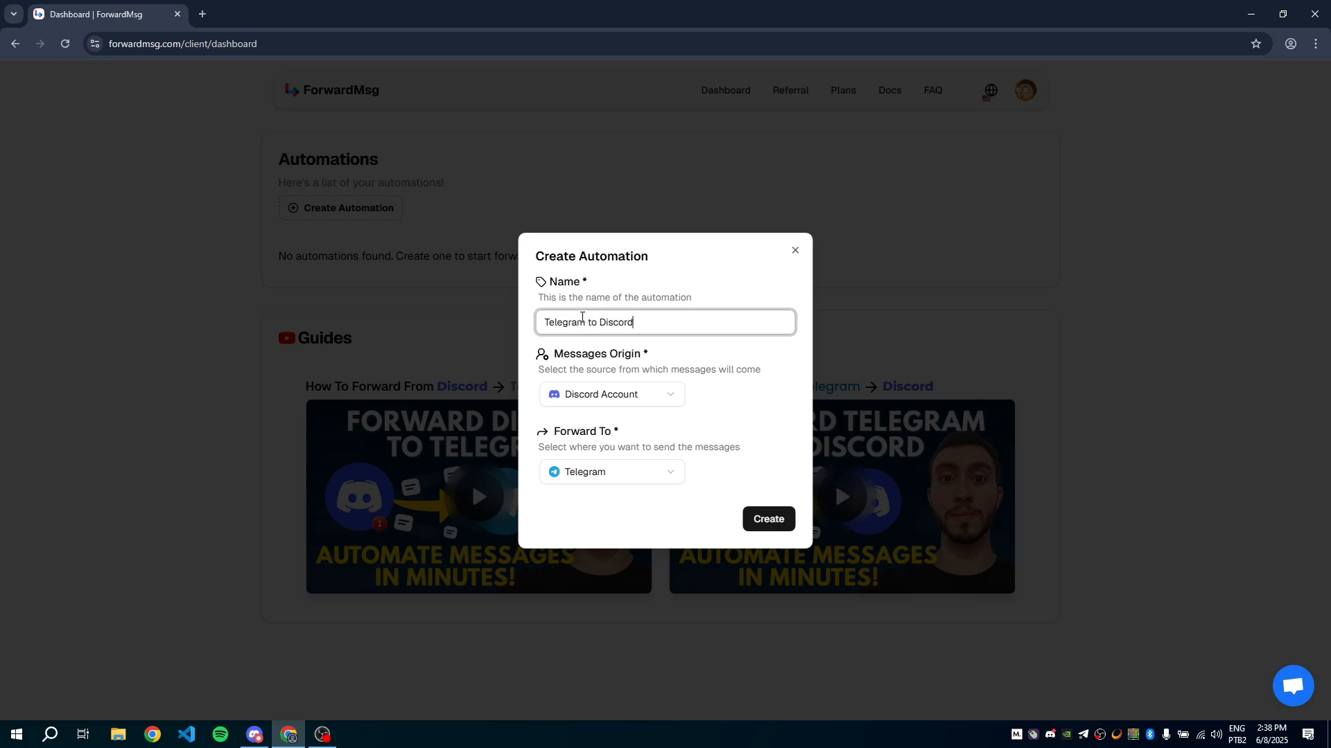
click(617, 399)
click(612, 444)
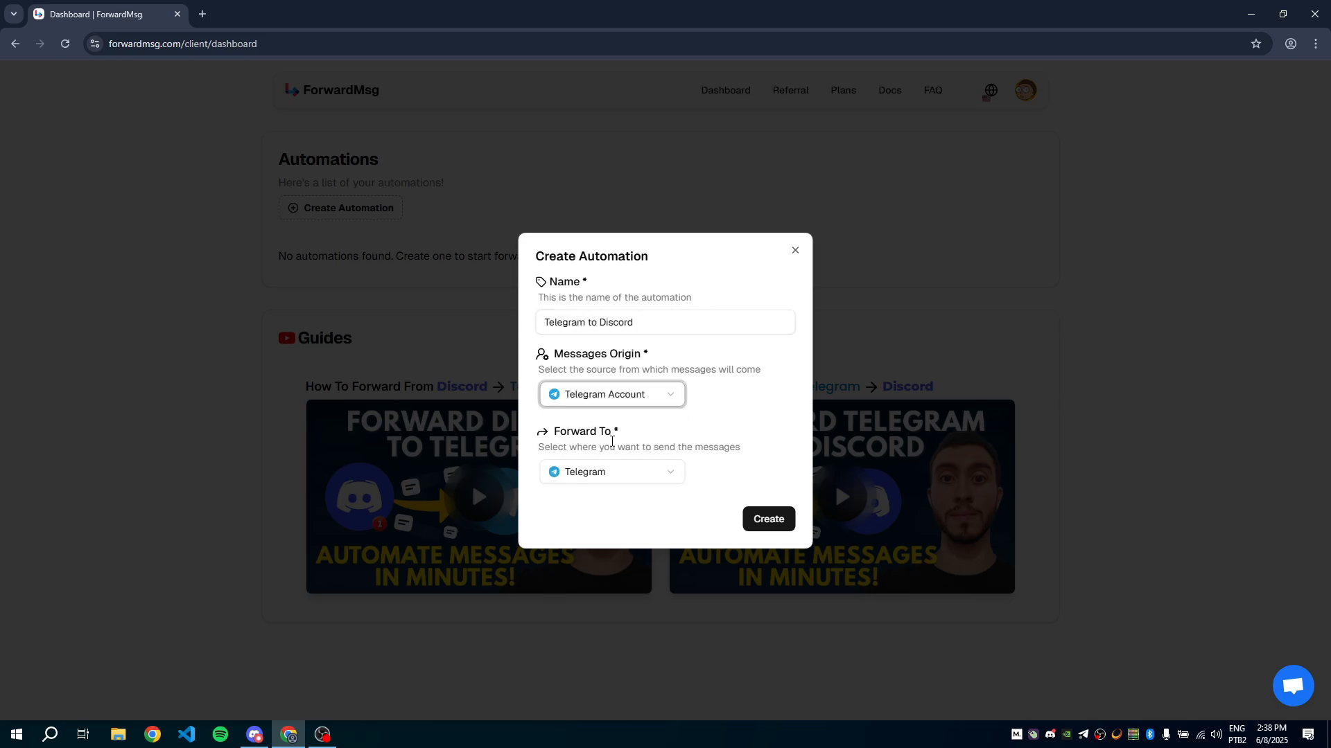
click(604, 476)
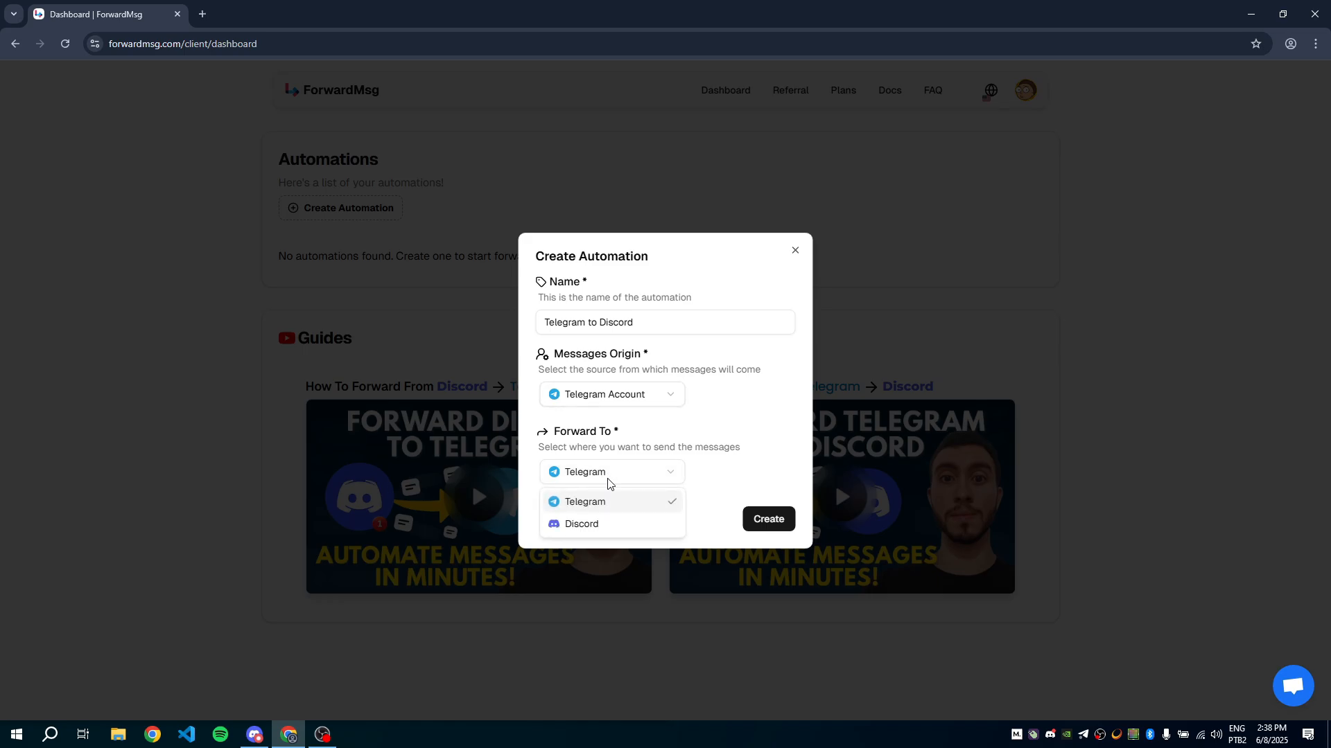
click(591, 523)
click(762, 520)
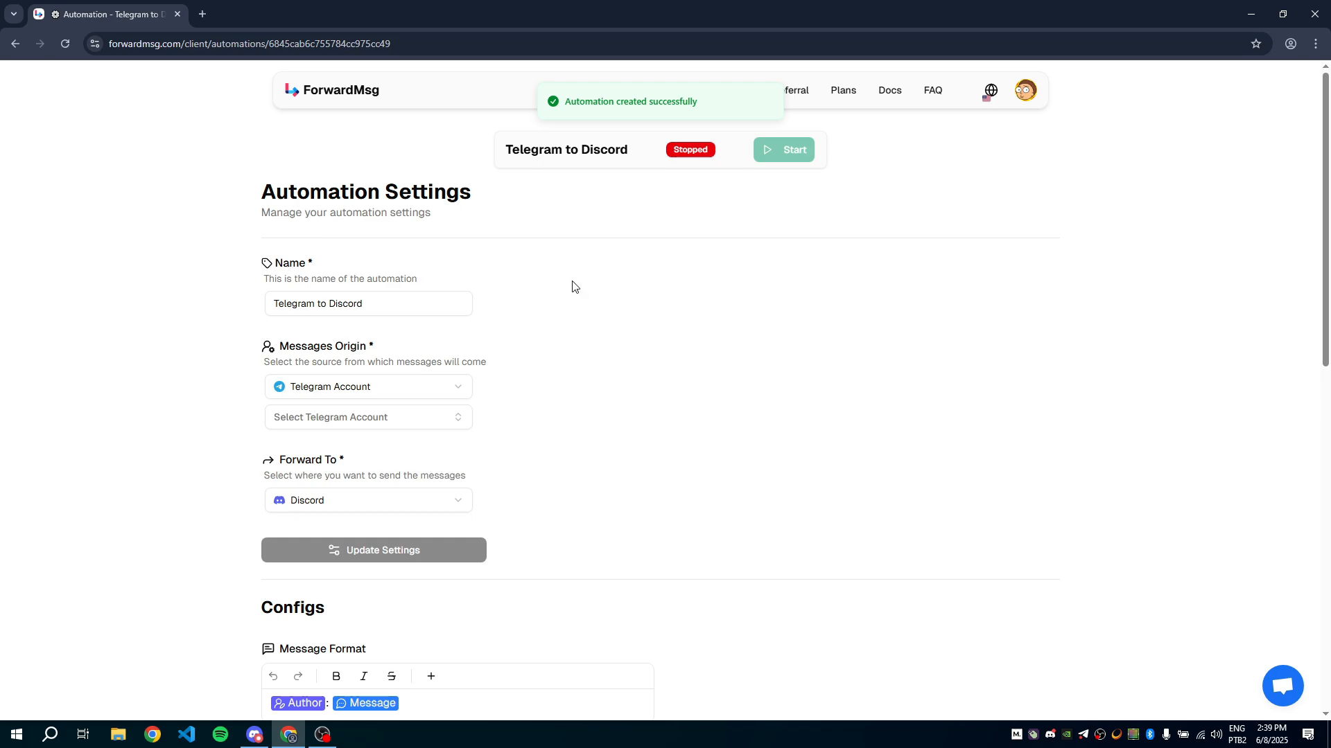
click(371, 426)
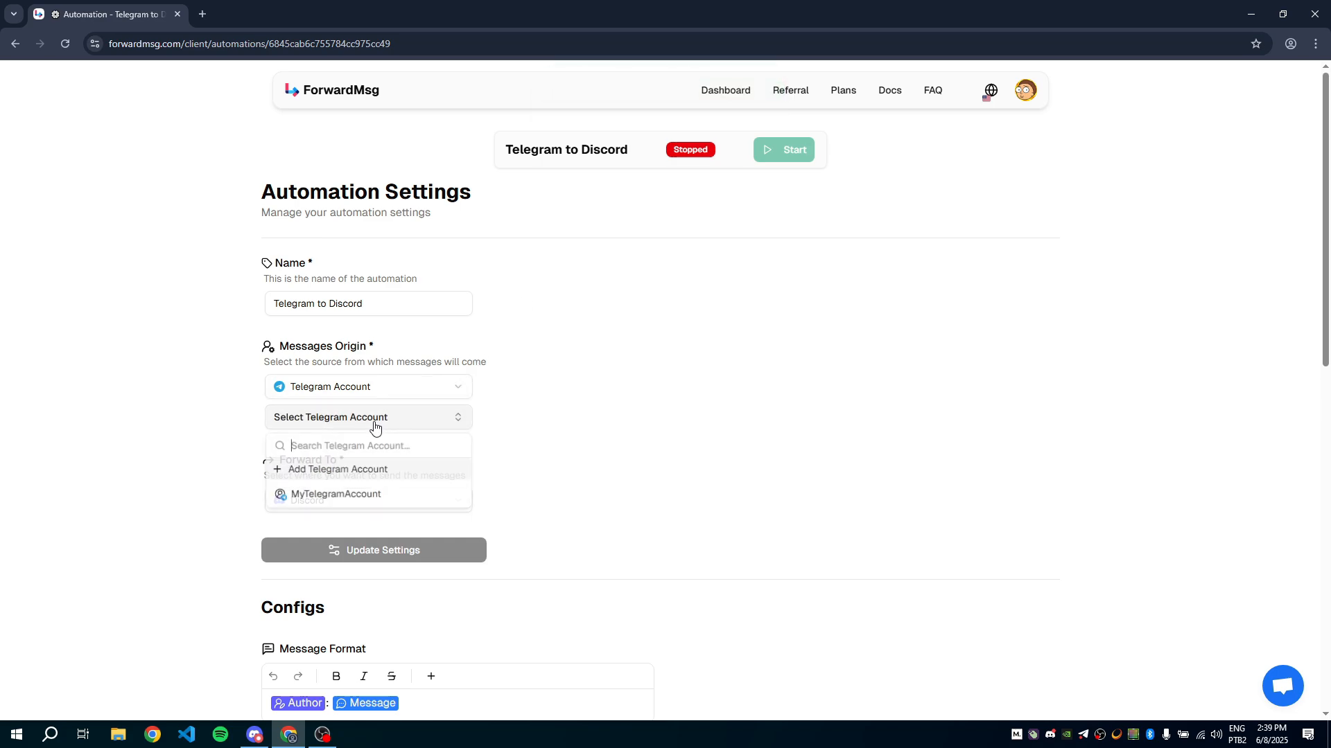
click(336, 471)
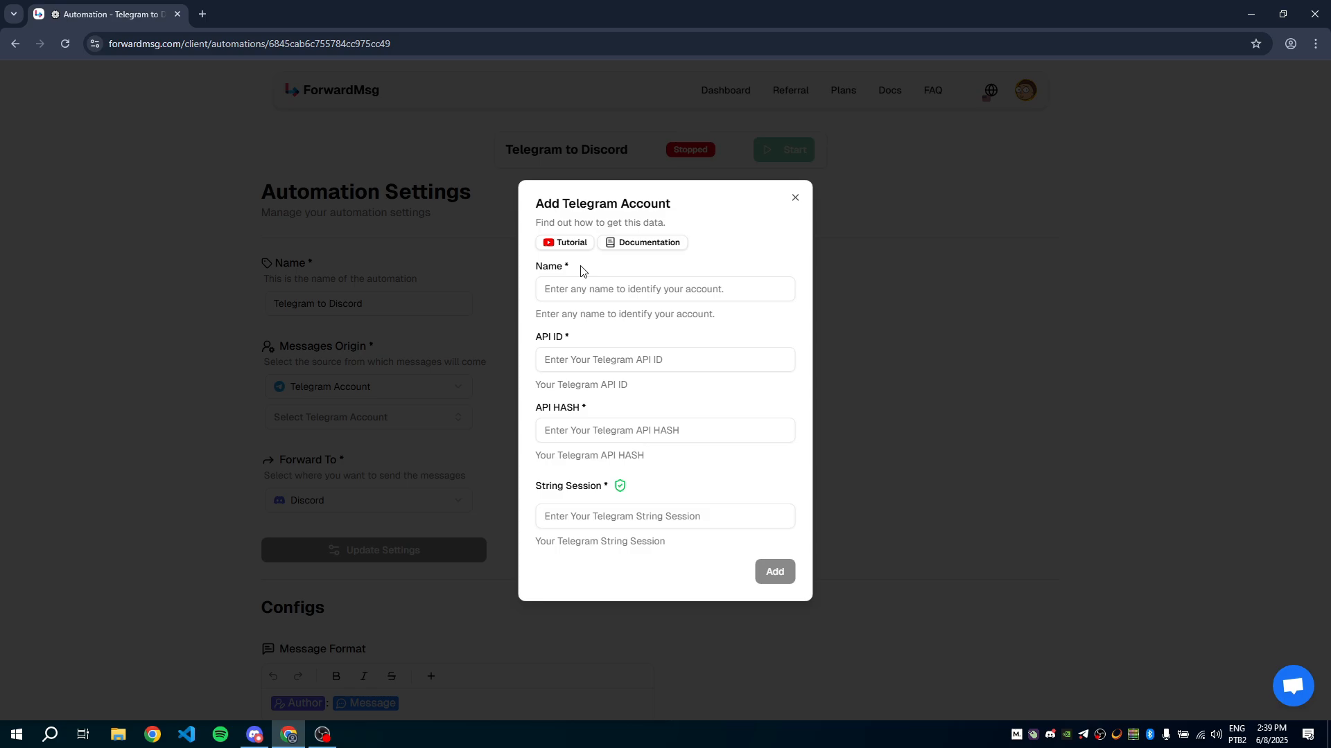
click(795, 198)
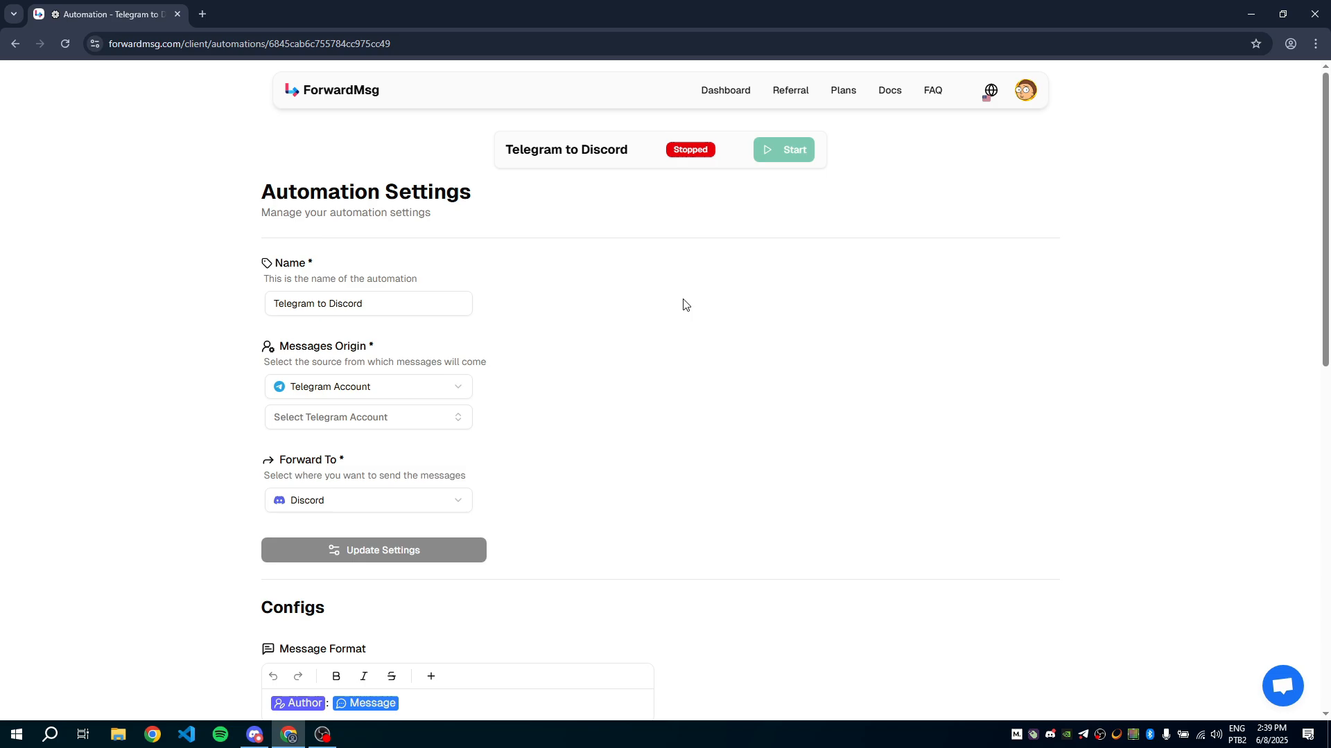
- Save MyTelegramAccount as the automation's message origin account and start the automation
click(375, 418)
click(337, 495)
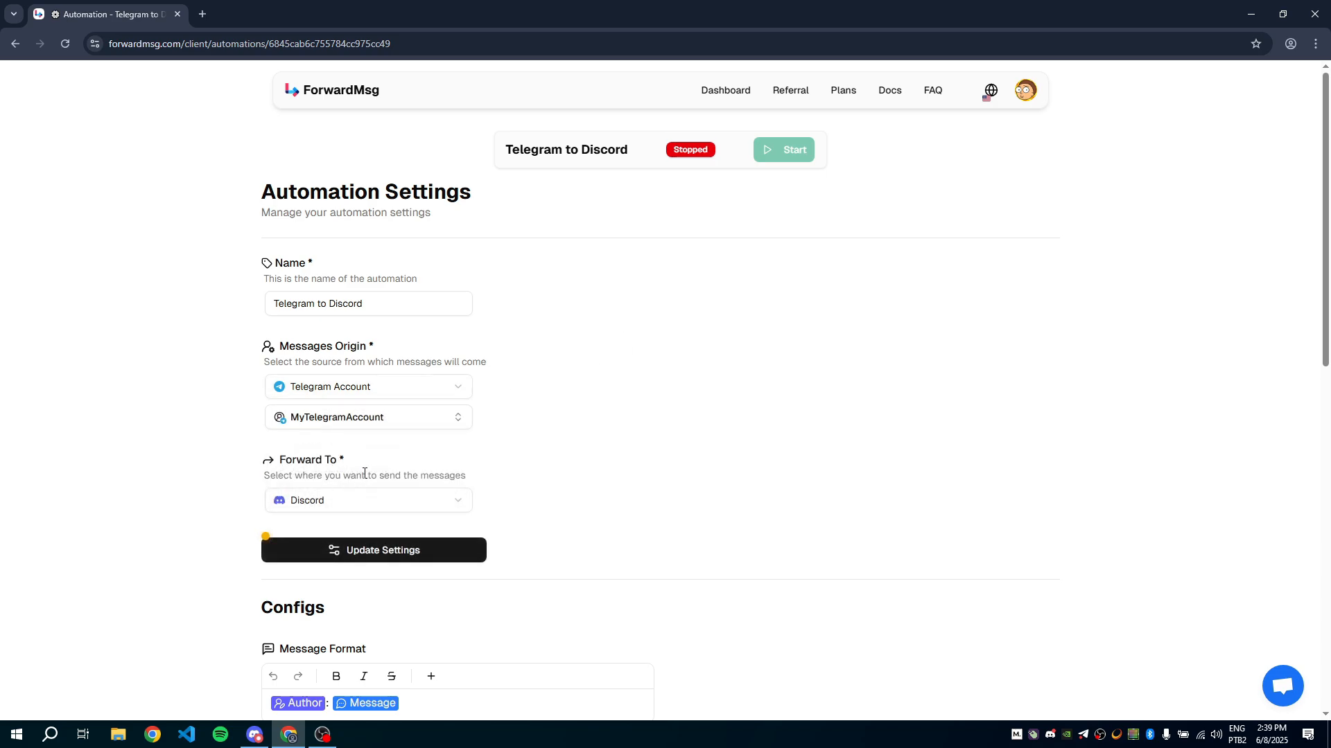
click(389, 554)
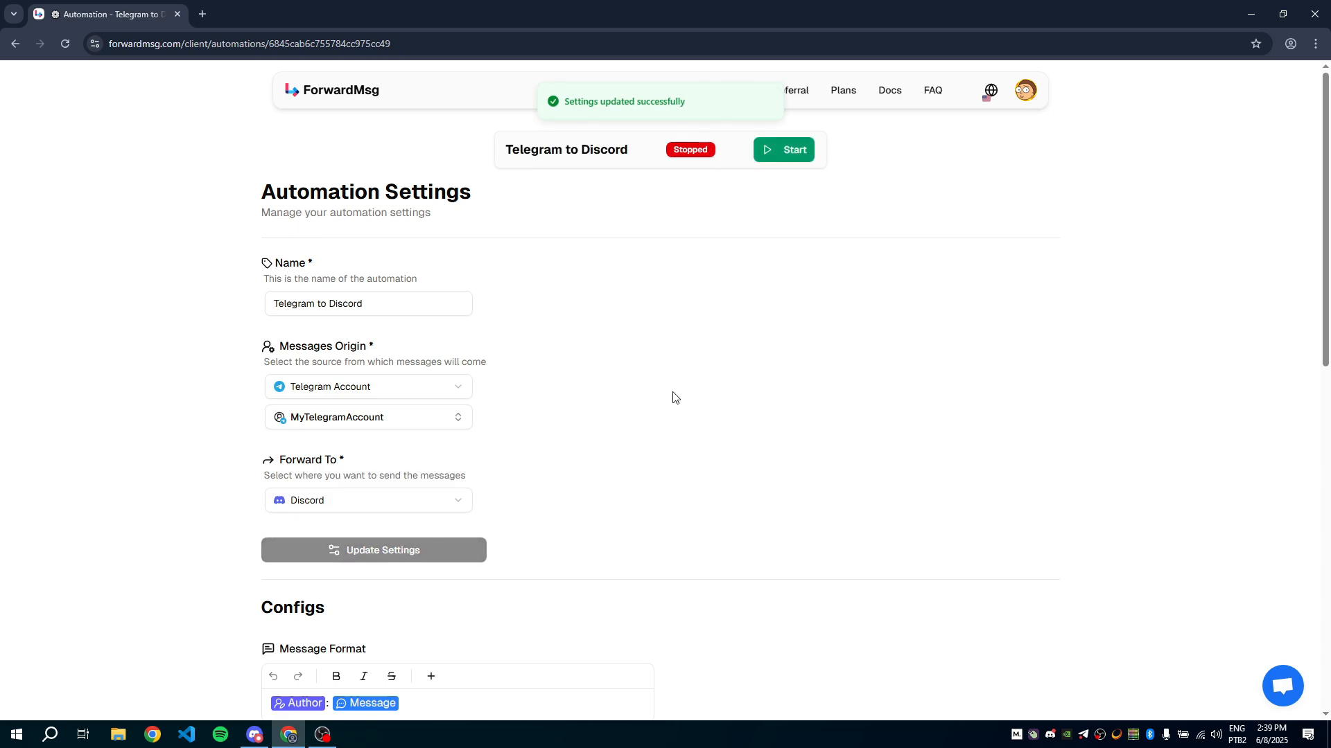
click(786, 154)
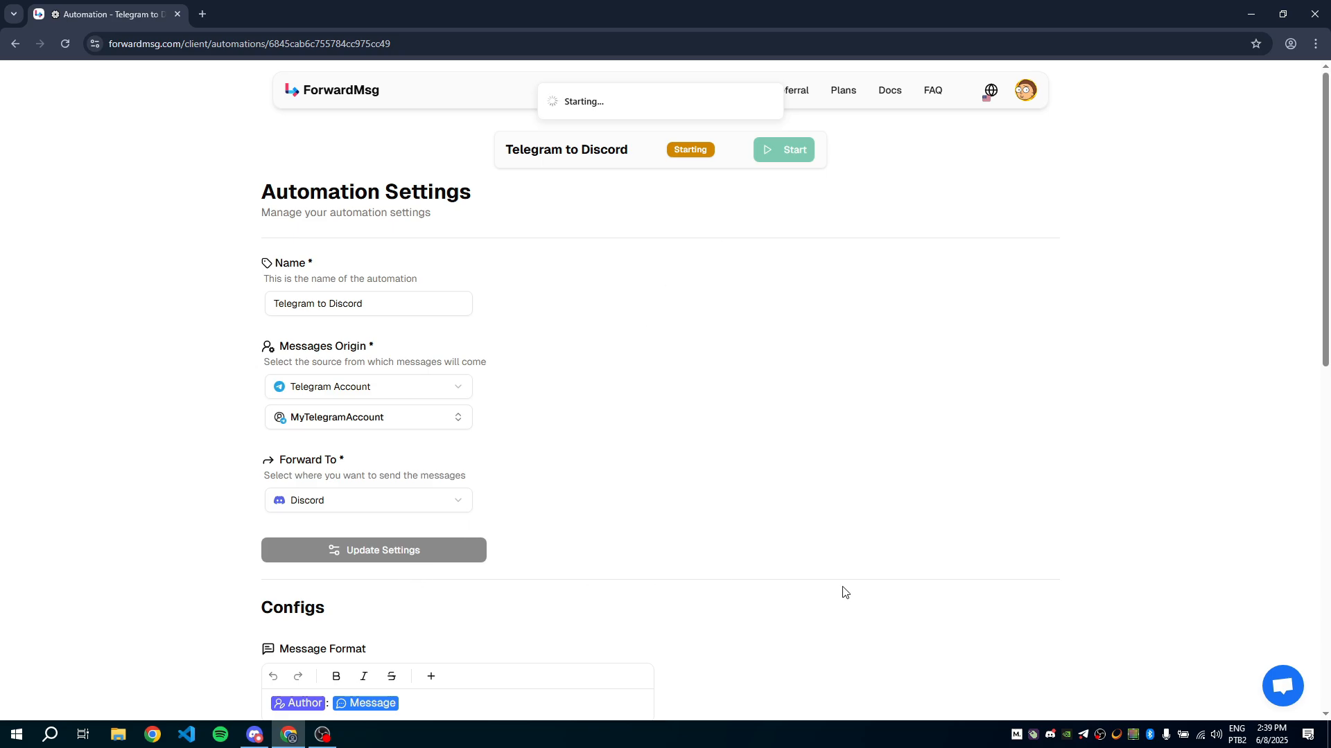
- Switch to Telegram to view the five source channels, and to Discord to view the dex-paid and pump-trending destination channels
click(1082, 735)
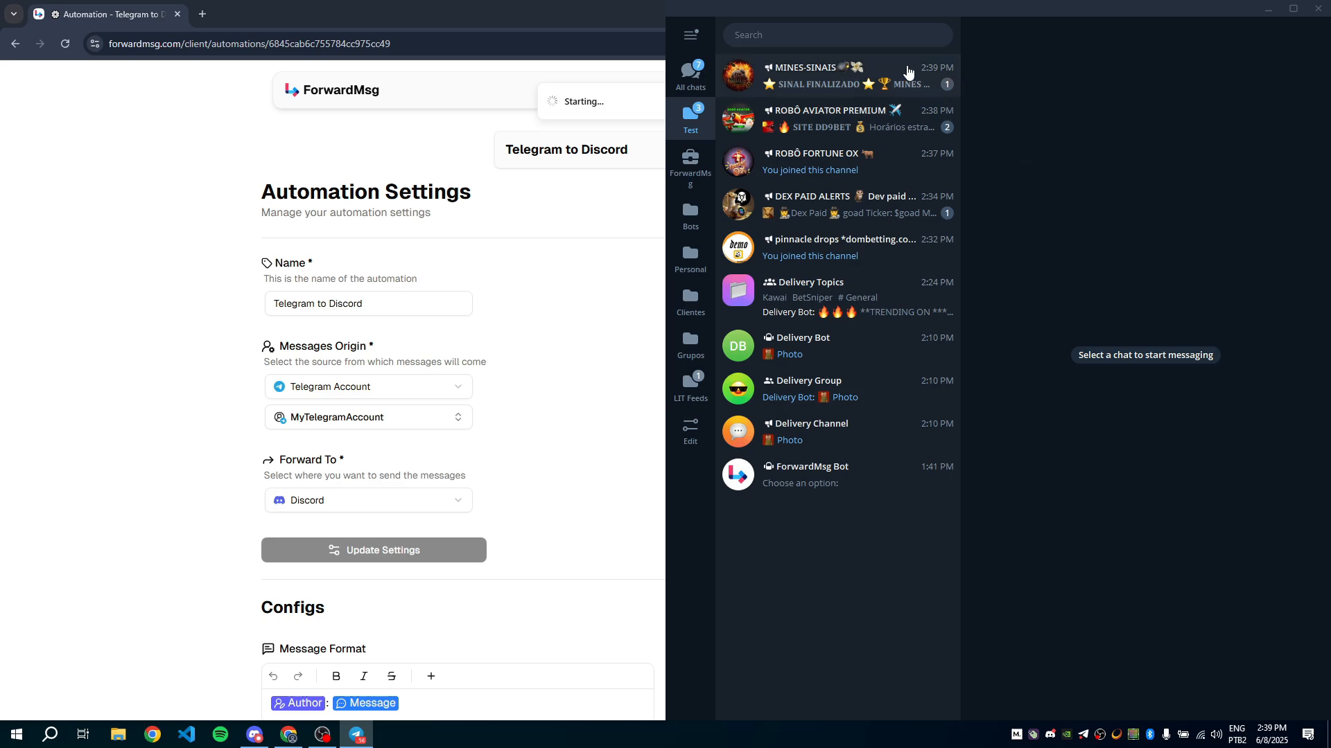
click(842, 83)
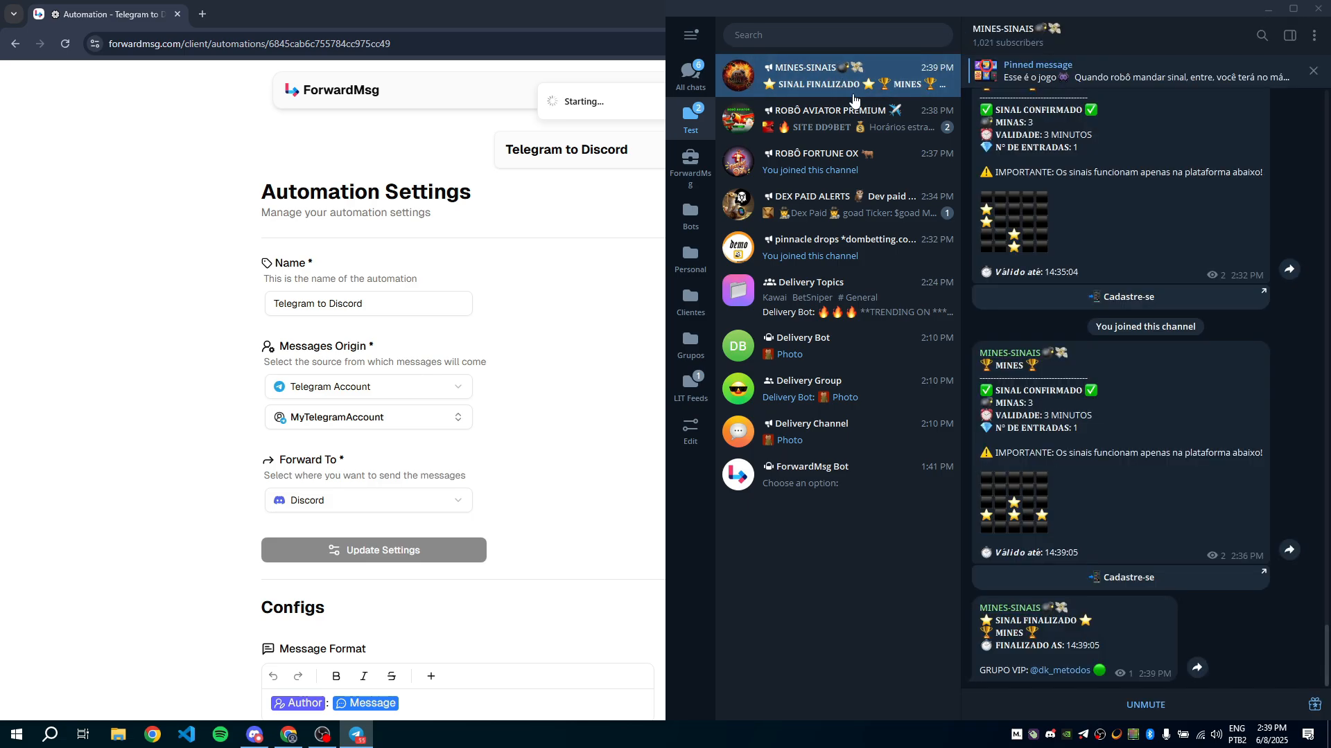
click(860, 124)
click(870, 169)
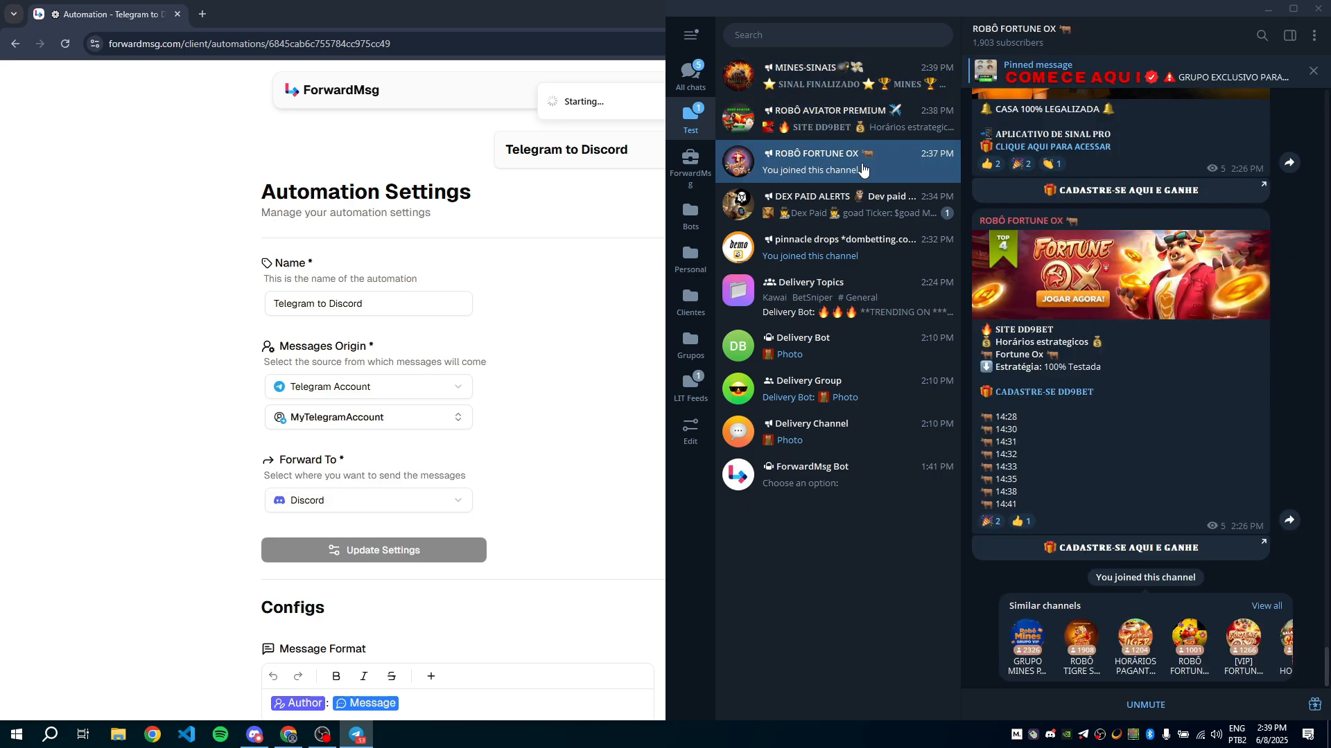
click(856, 209)
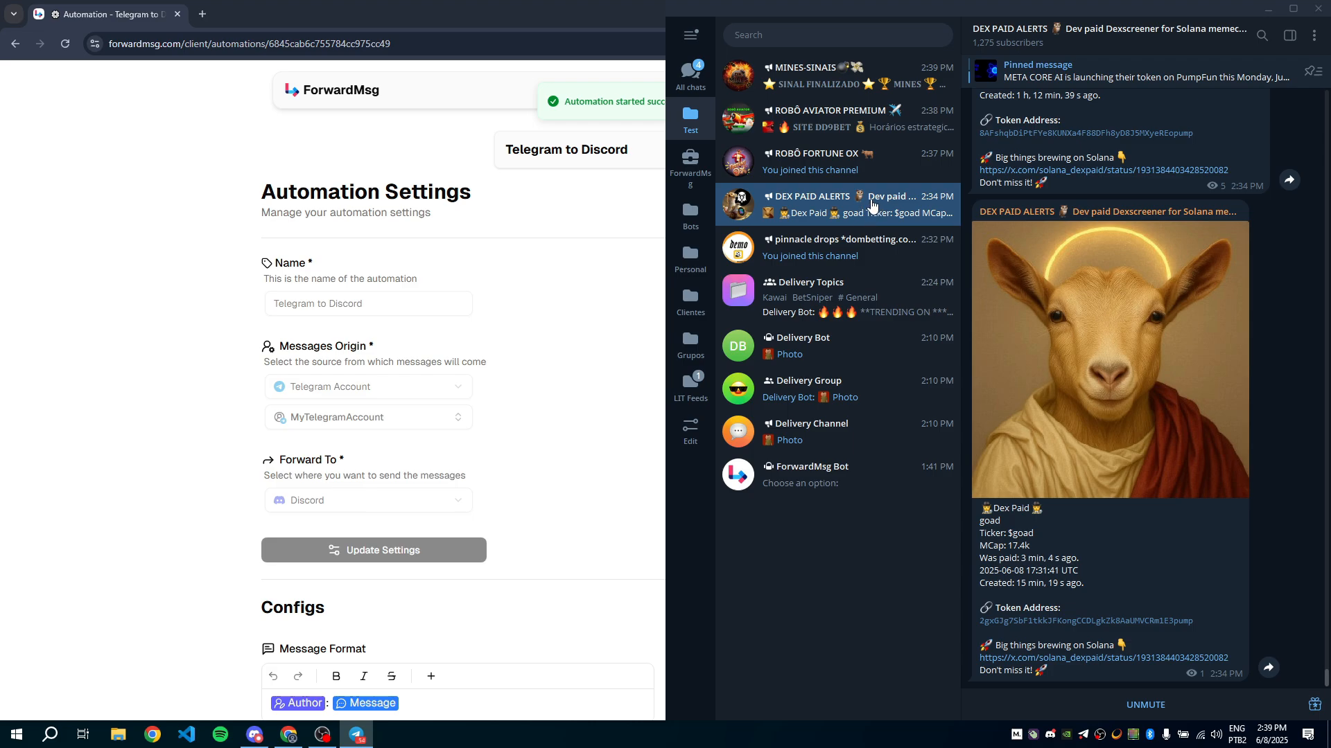
click(849, 247)
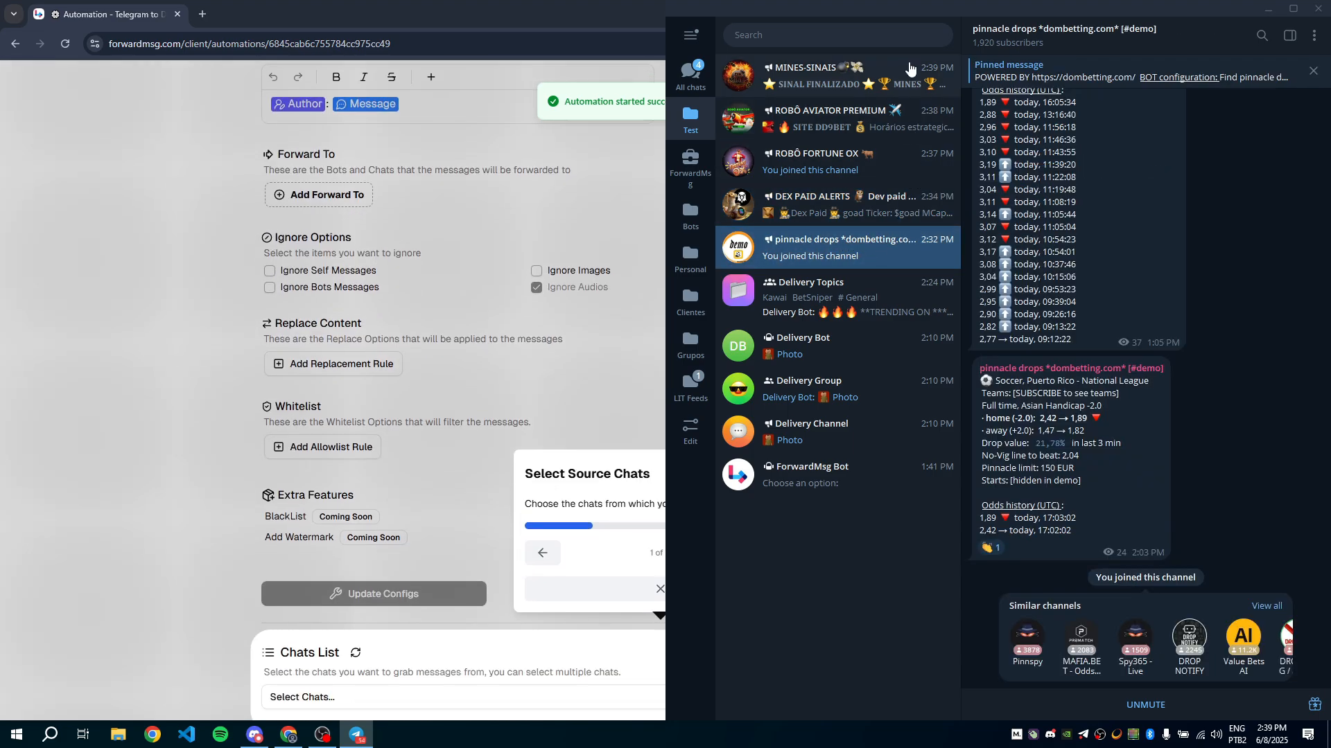
click(255, 734)
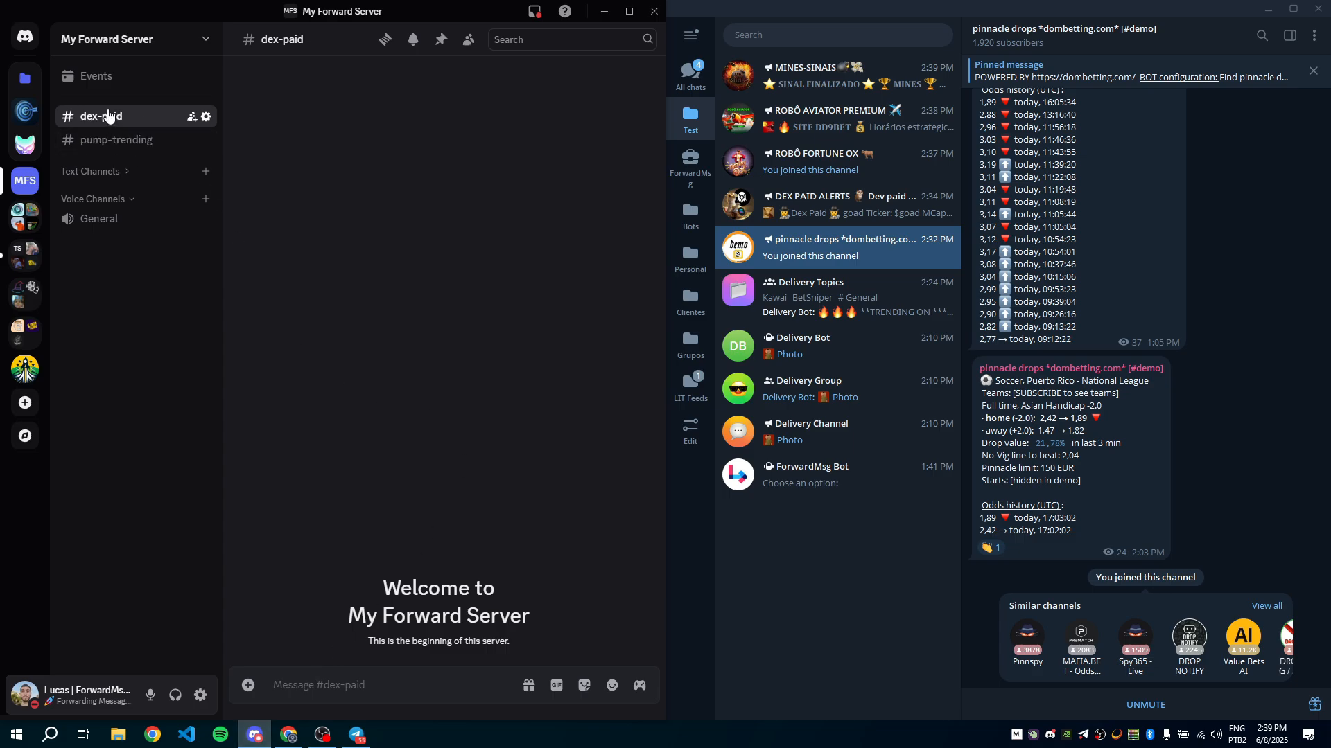
click(106, 141)
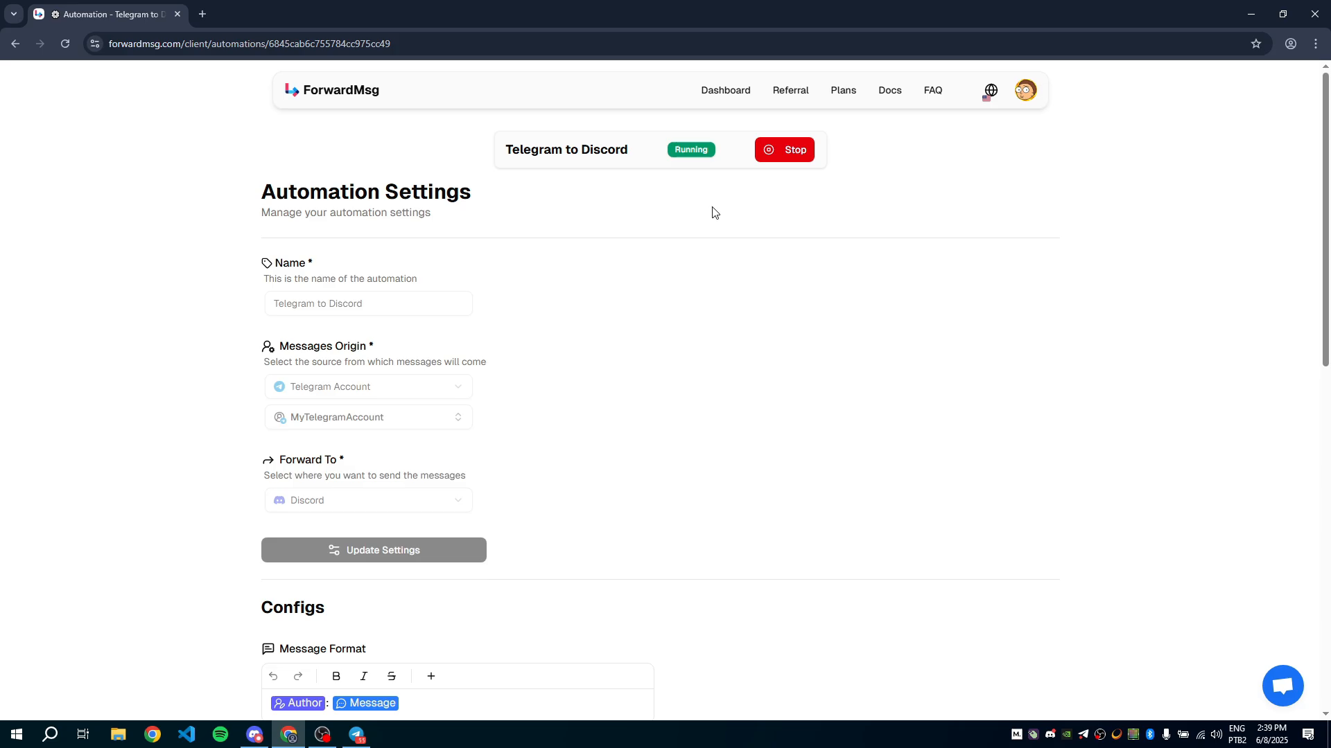
- With the browser placed beside Telegram, refresh the automation's Chats List and add the MINES-SINAIS channel as a source
scroll(704, 371, down, 10)
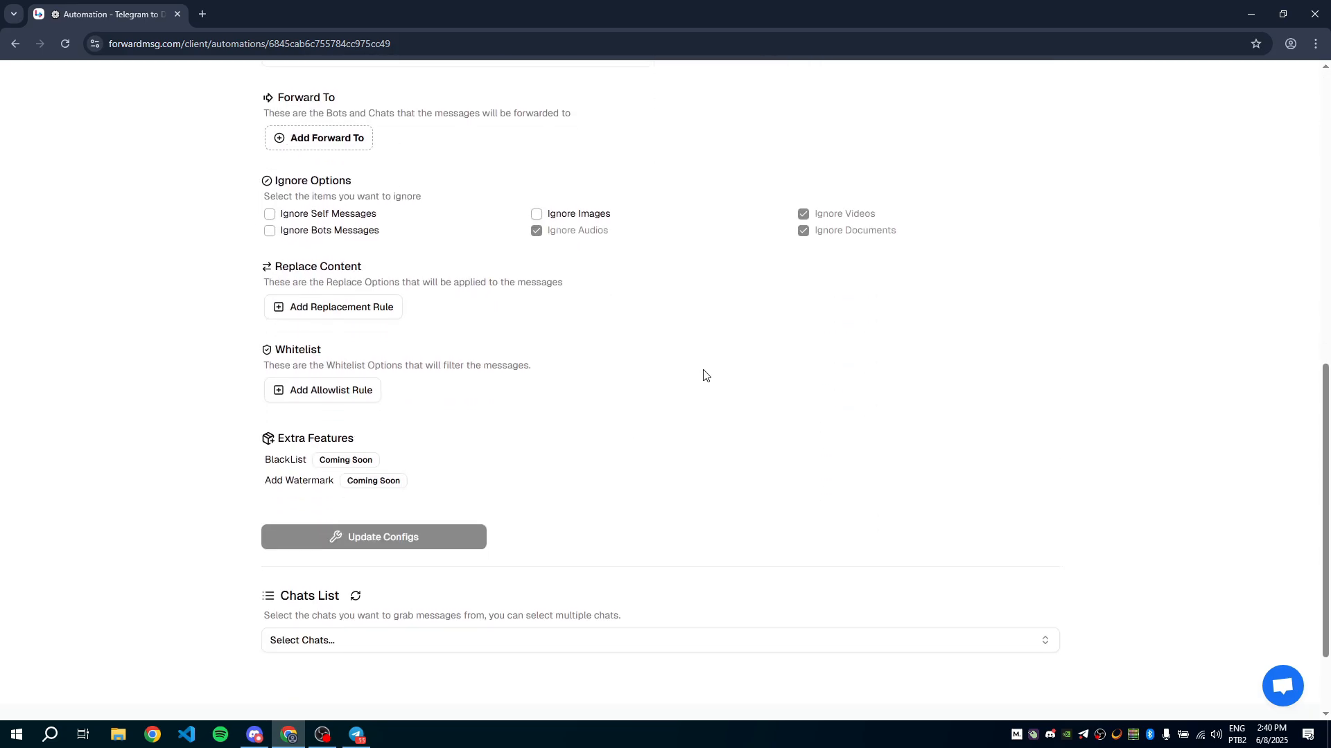
click(508, 529)
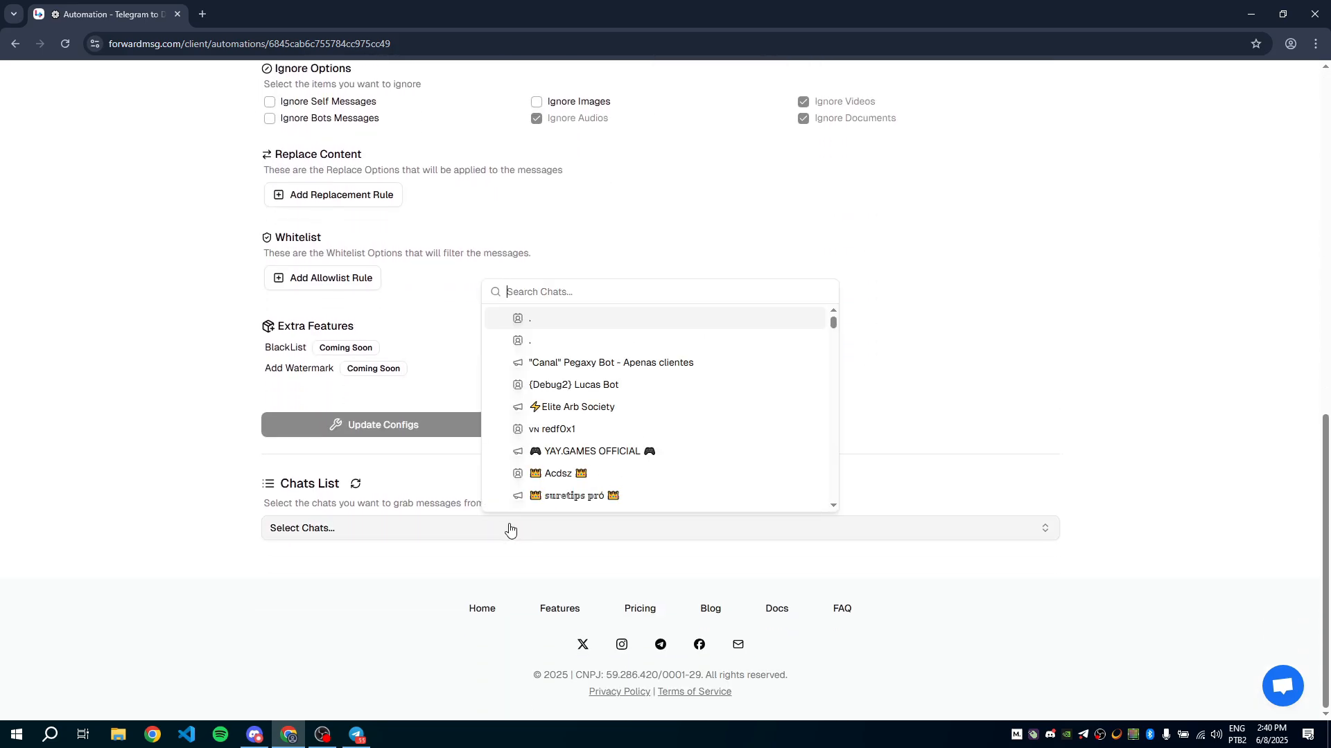
key(super+Left)
click(490, 529)
text(mines)
click(144, 484)
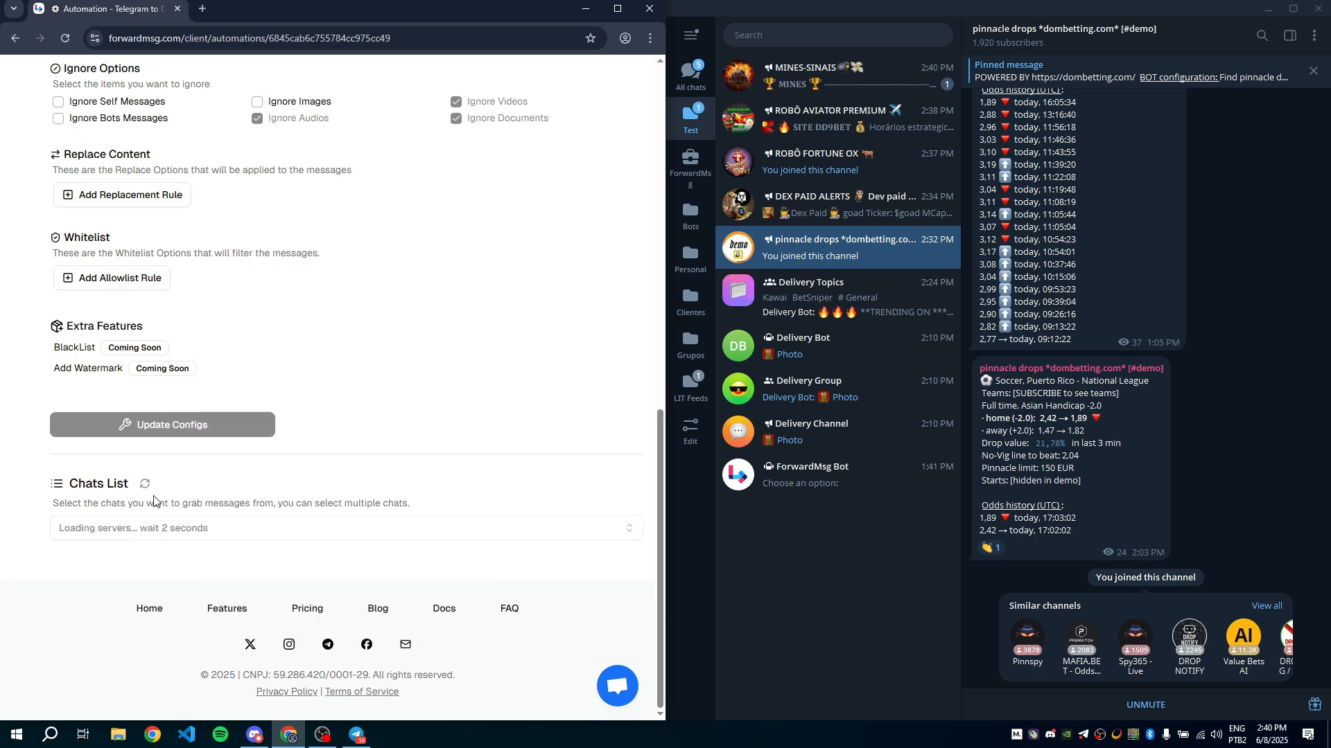
click(220, 529)
click(284, 583)
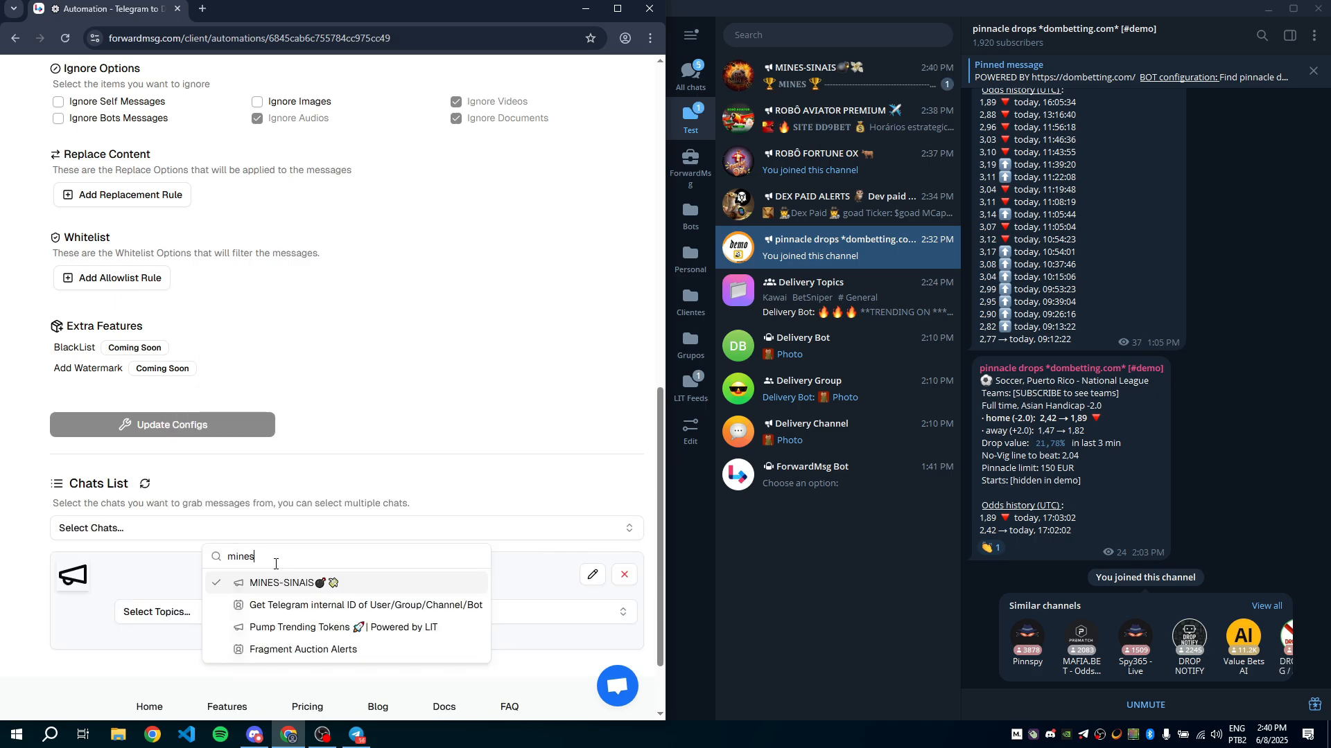
- Add ROBÔ AVIATOR PREMIUM, pinnacle drops *dombetting.com* [#demo], ROBÔ FORTUNE OX and DEX PAID ALERTS to the source chats
key(ctrl+a)
text(robo)
click(320, 364)
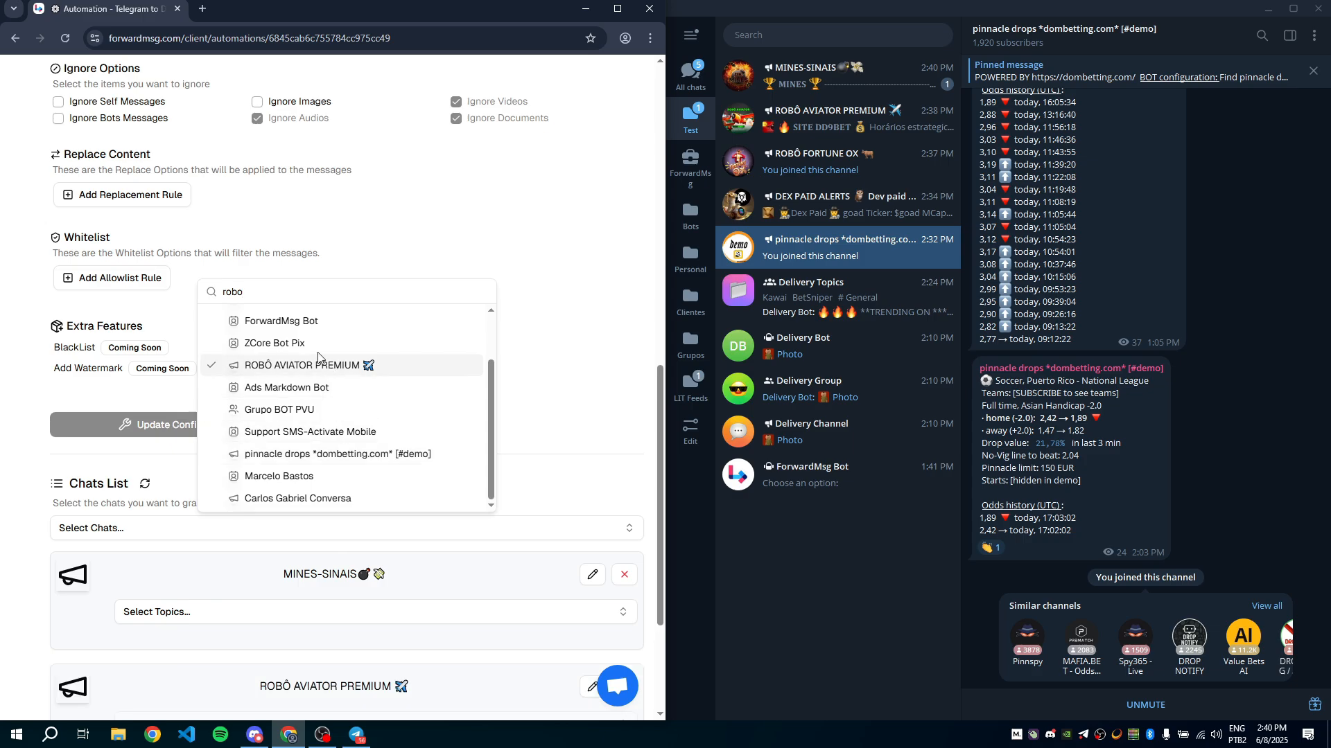
click(340, 453)
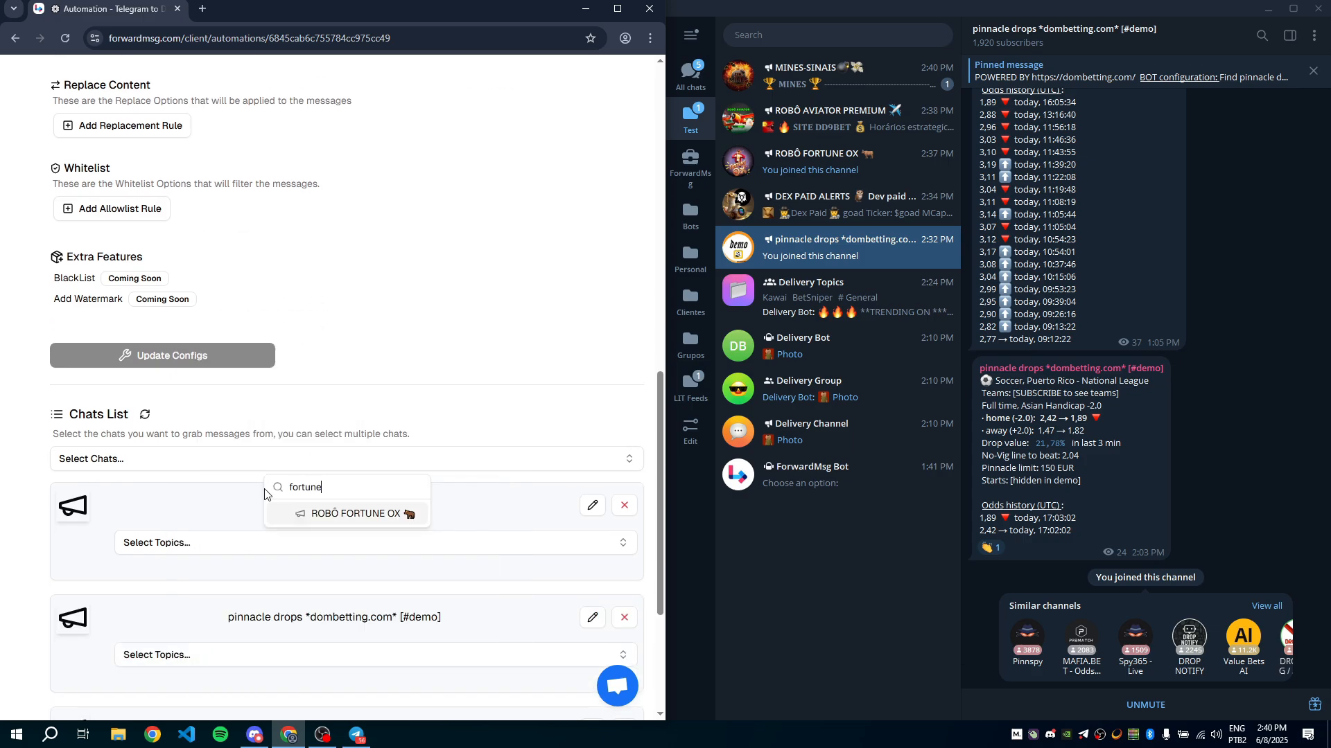
key(ctrl+a)
text(dex)
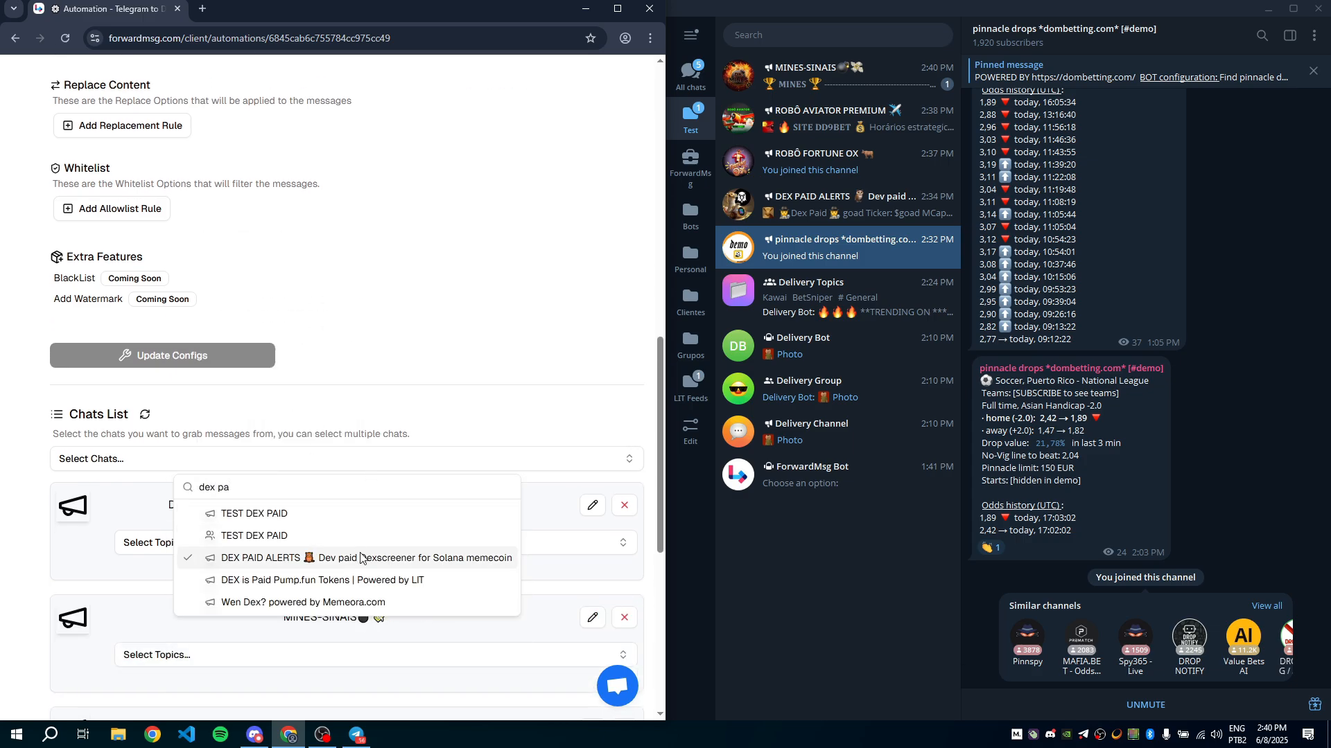
click(333, 552)
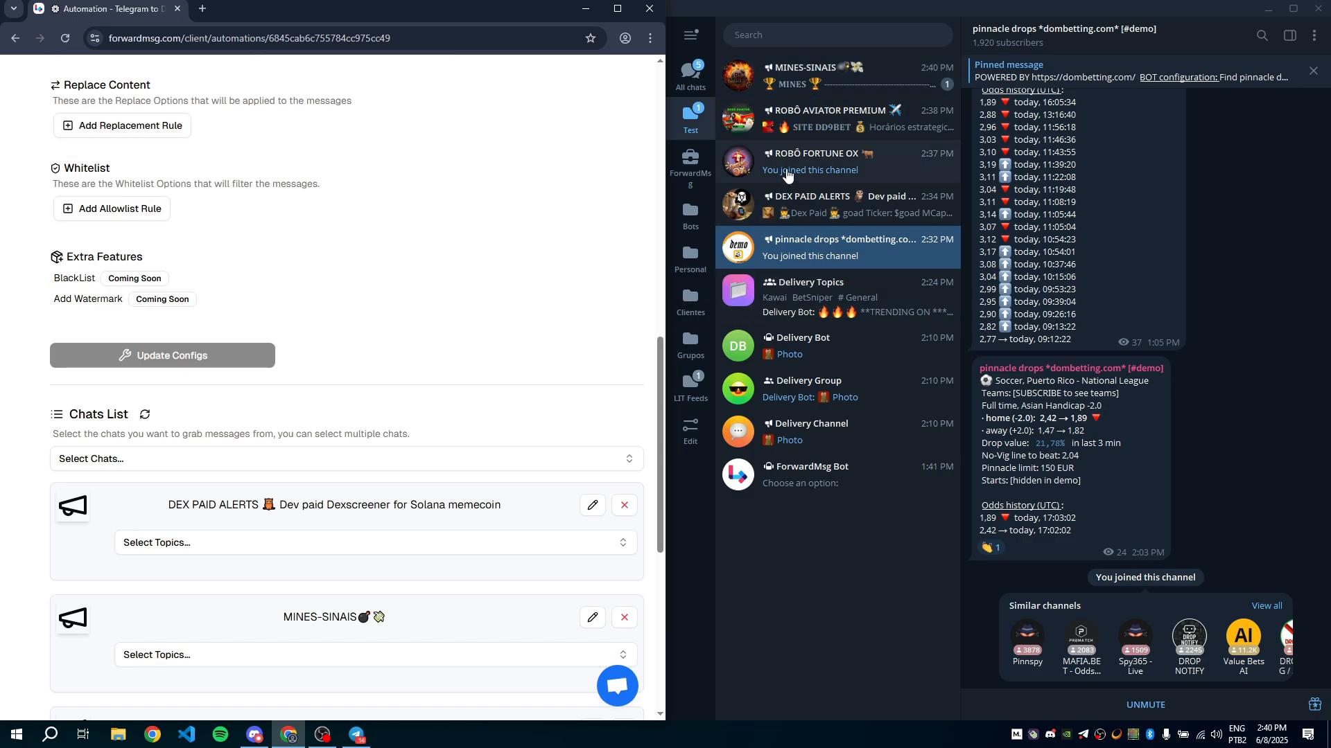
- Review the selected source chats in the Chats List and return to the Forward To settings
scroll(352, 256, down, 5)
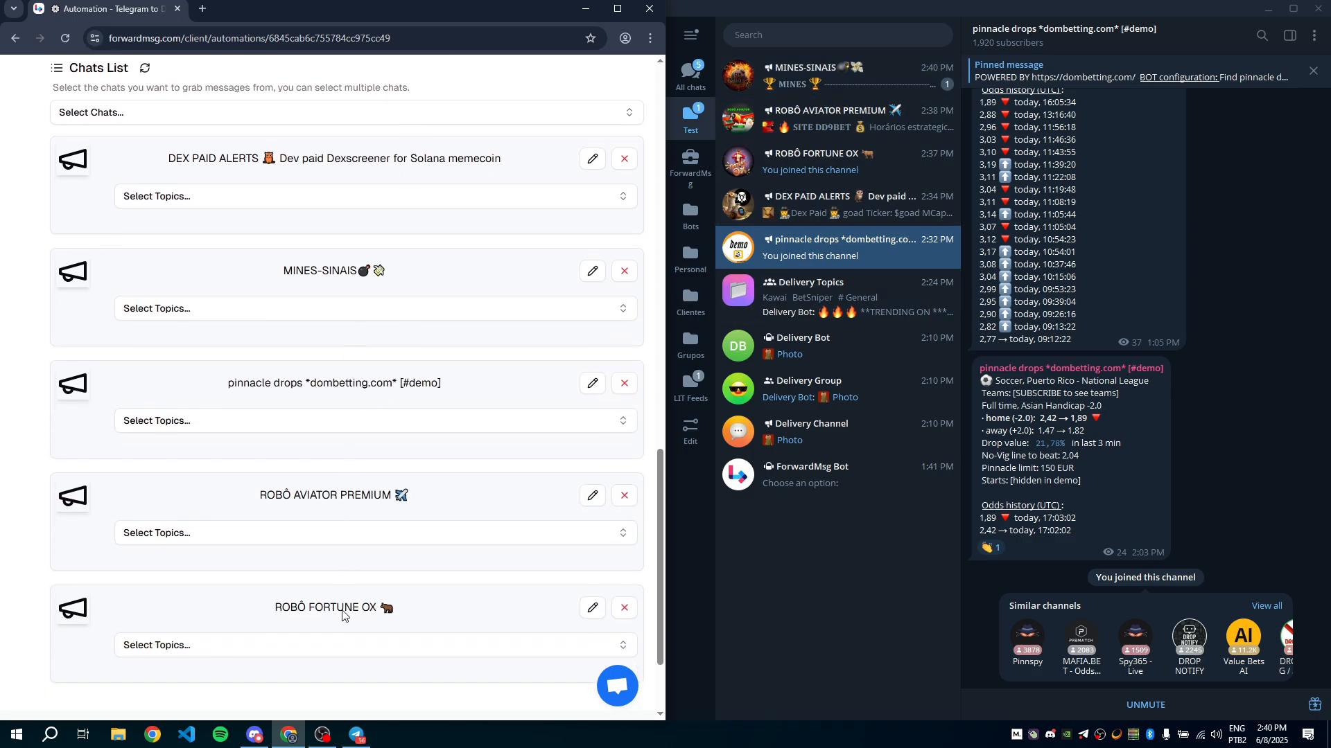
scroll(371, 552, down, 1)
scroll(372, 437, up, 2)
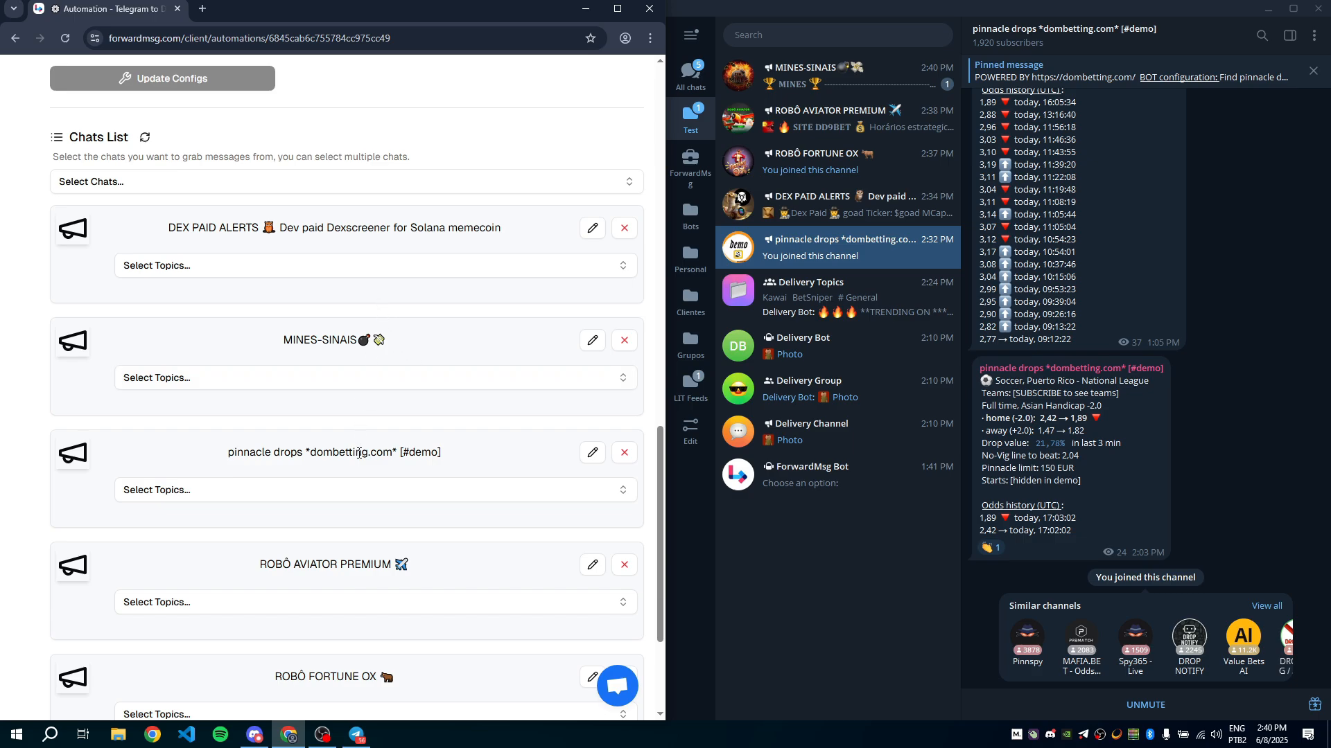
scroll(358, 453, up, 8)
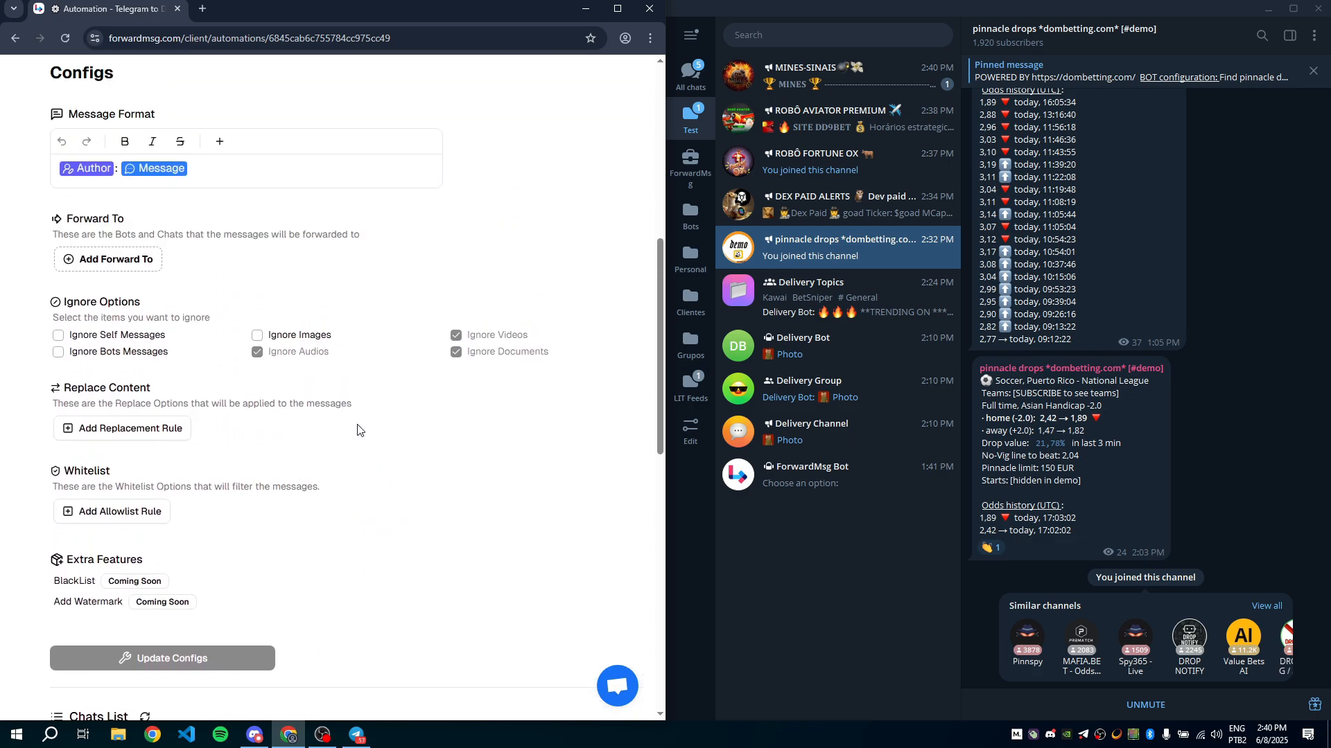
scroll(309, 430, up, 2)
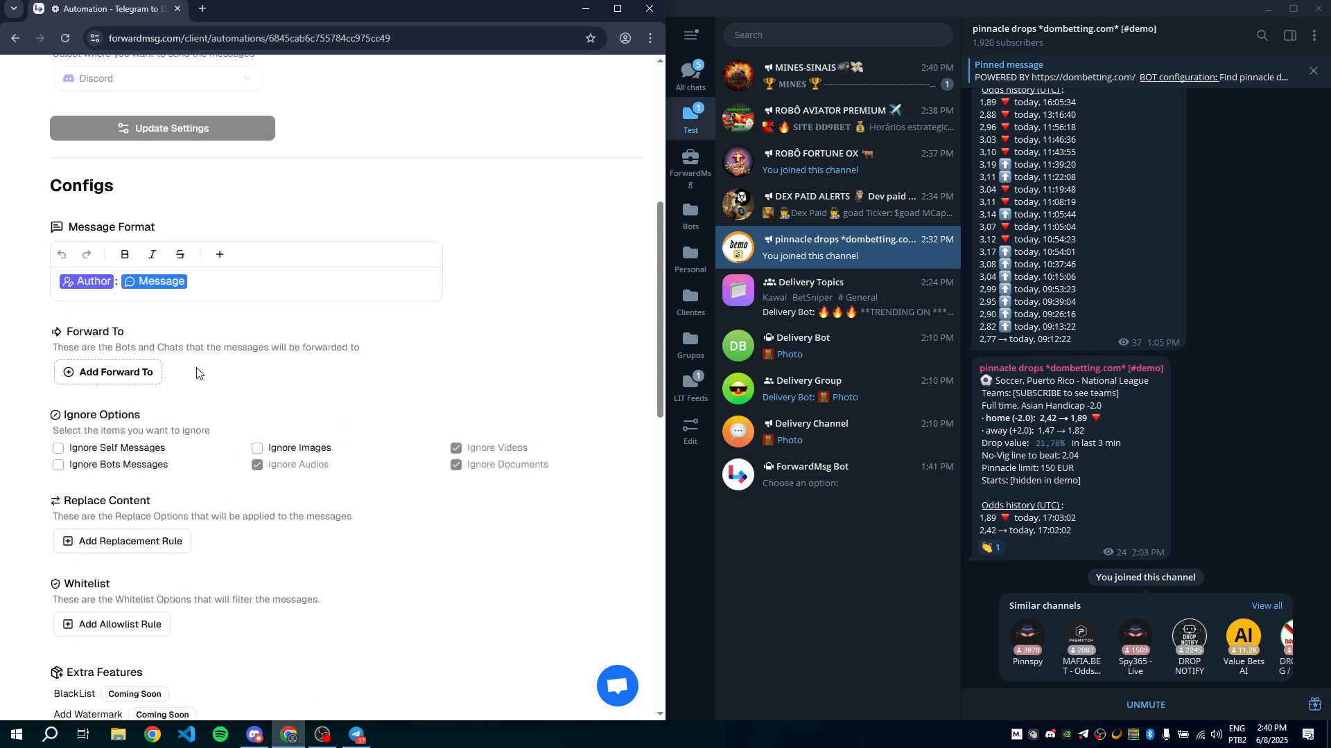
- Add a Forward To entry and view the form for adding a new Discord bot, closing it without adding one
click(109, 377)
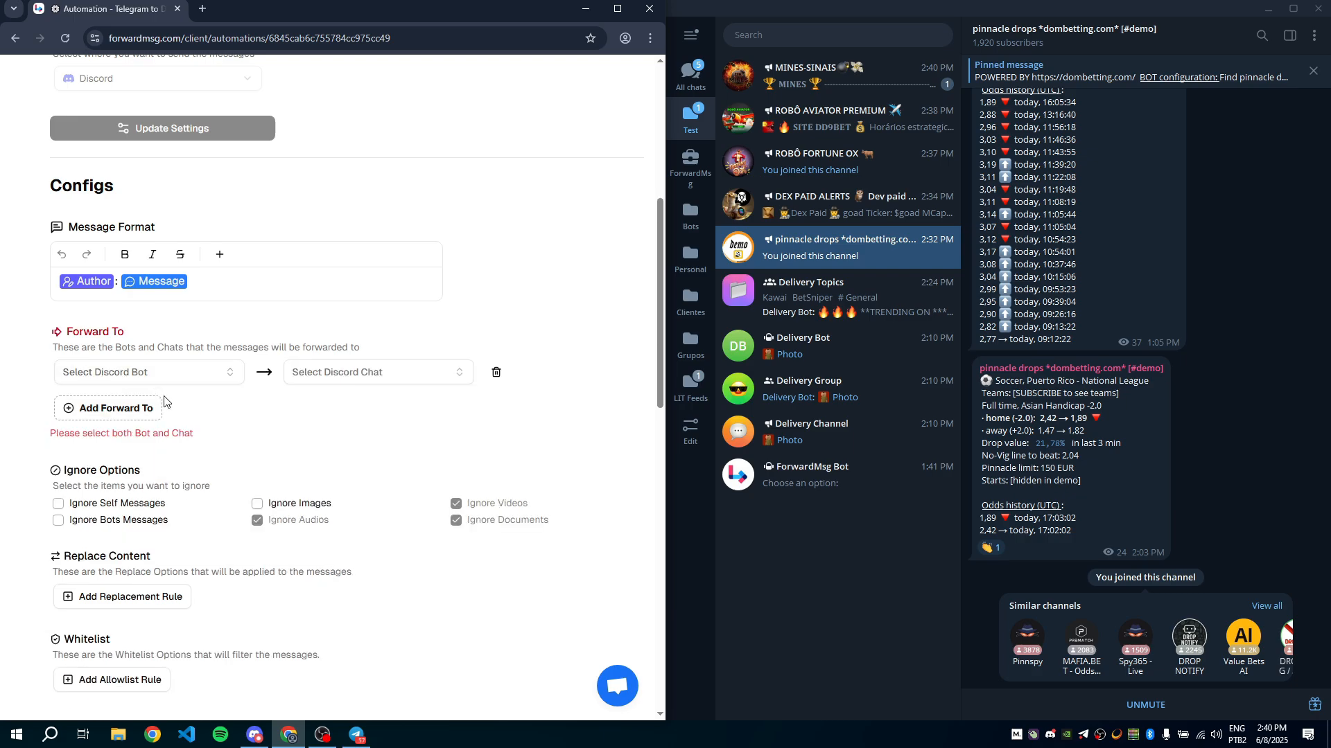
click(189, 374)
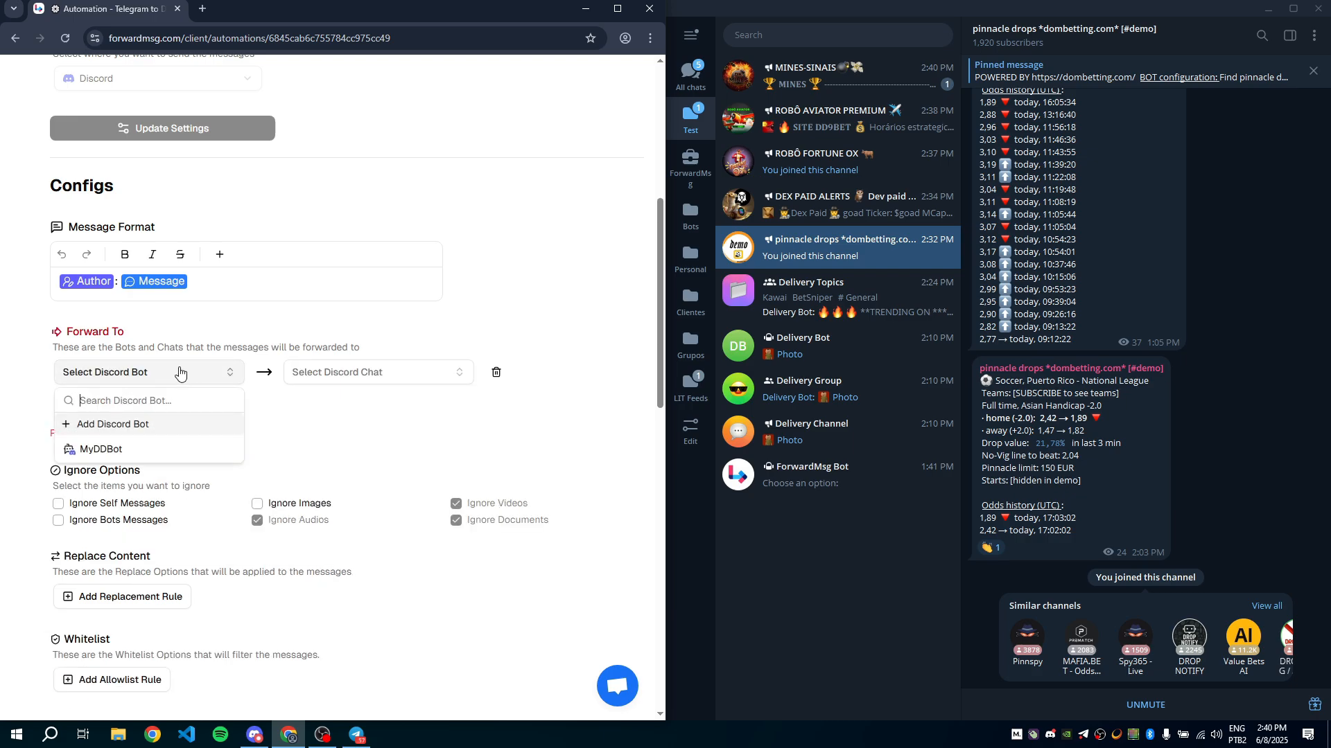
click(256, 733)
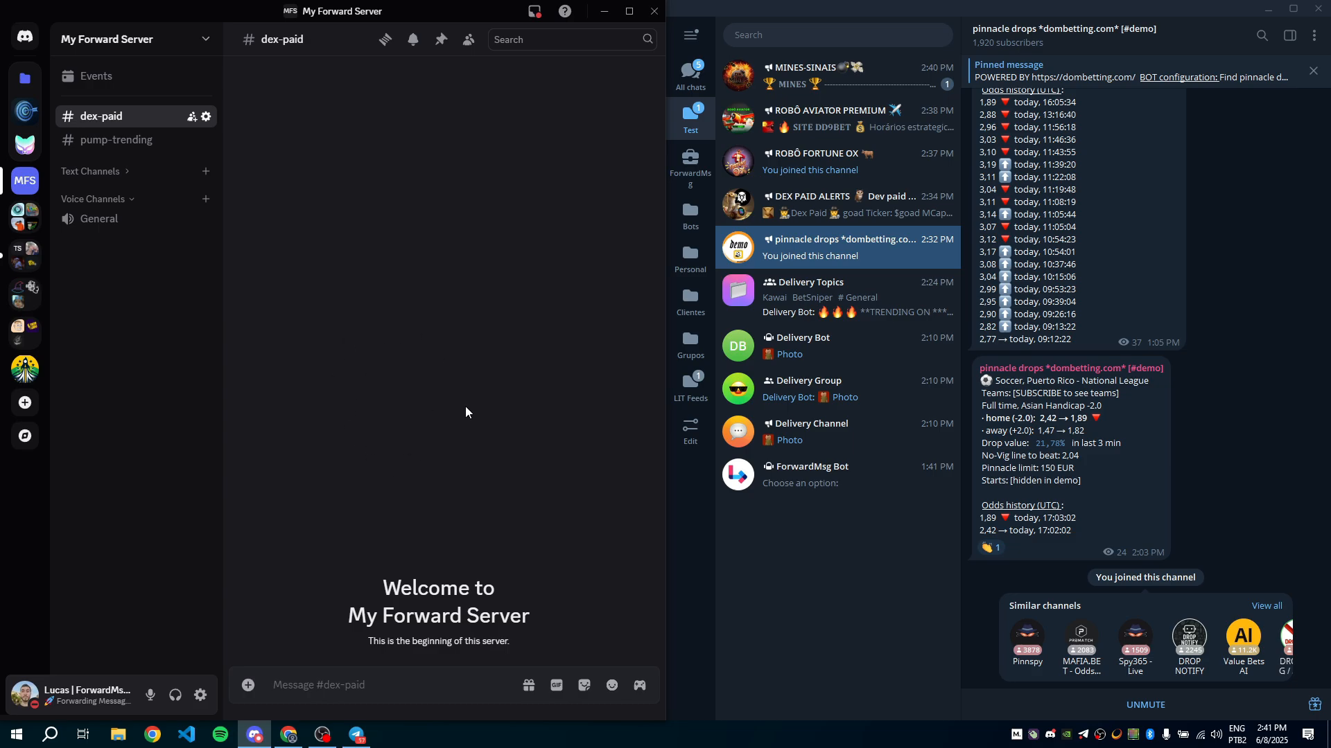
click(604, 11)
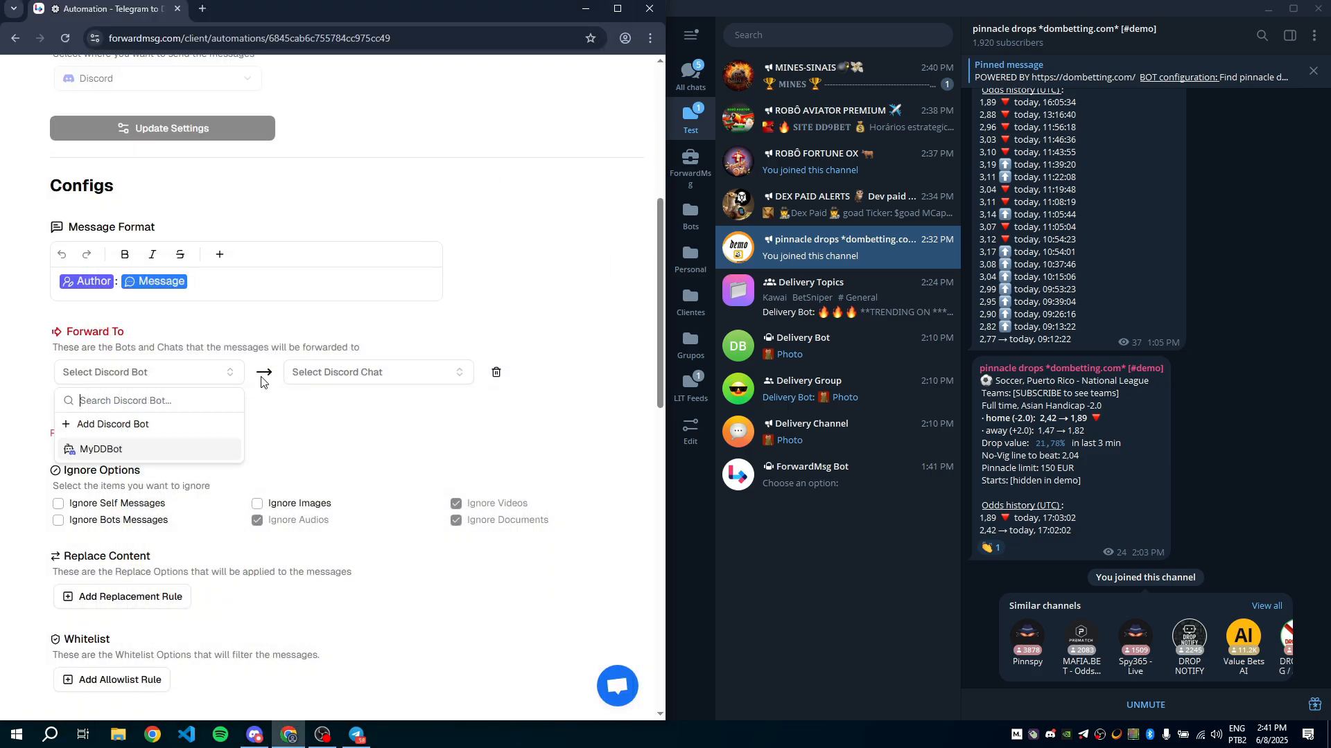
click(94, 427)
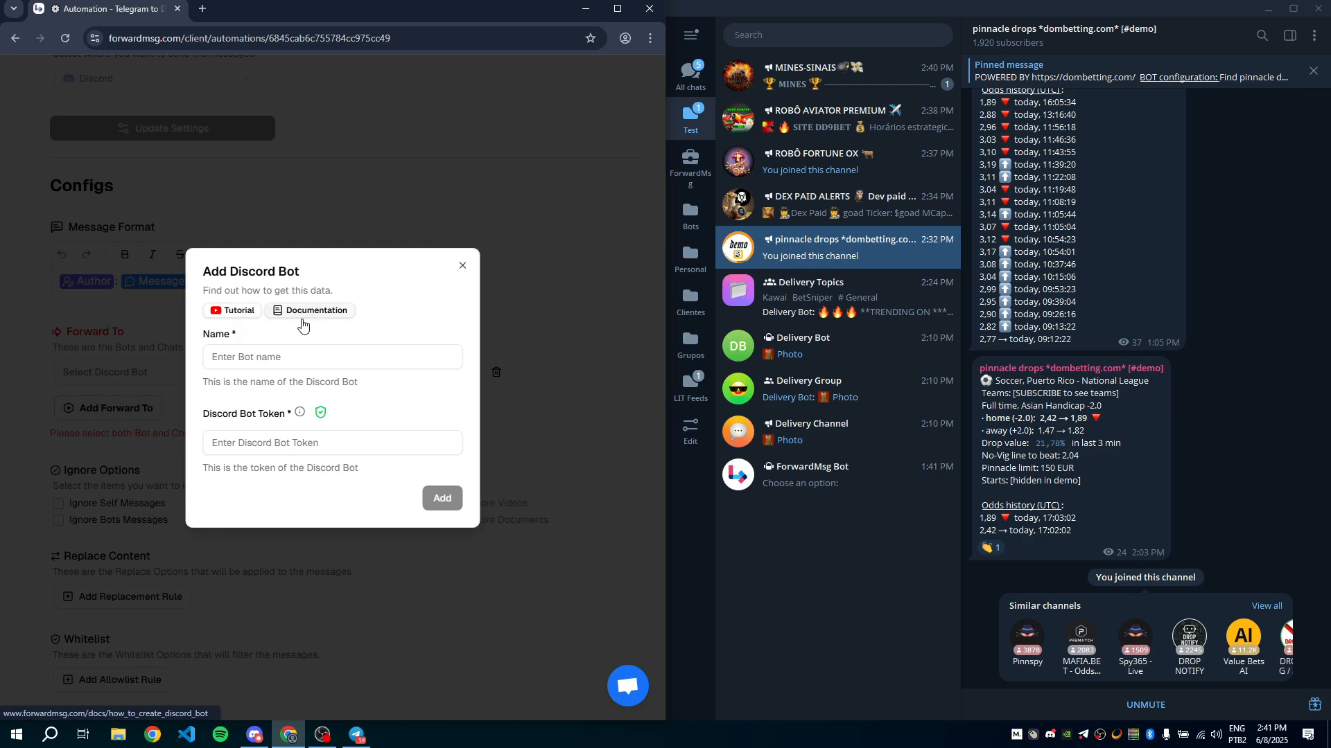
click(461, 264)
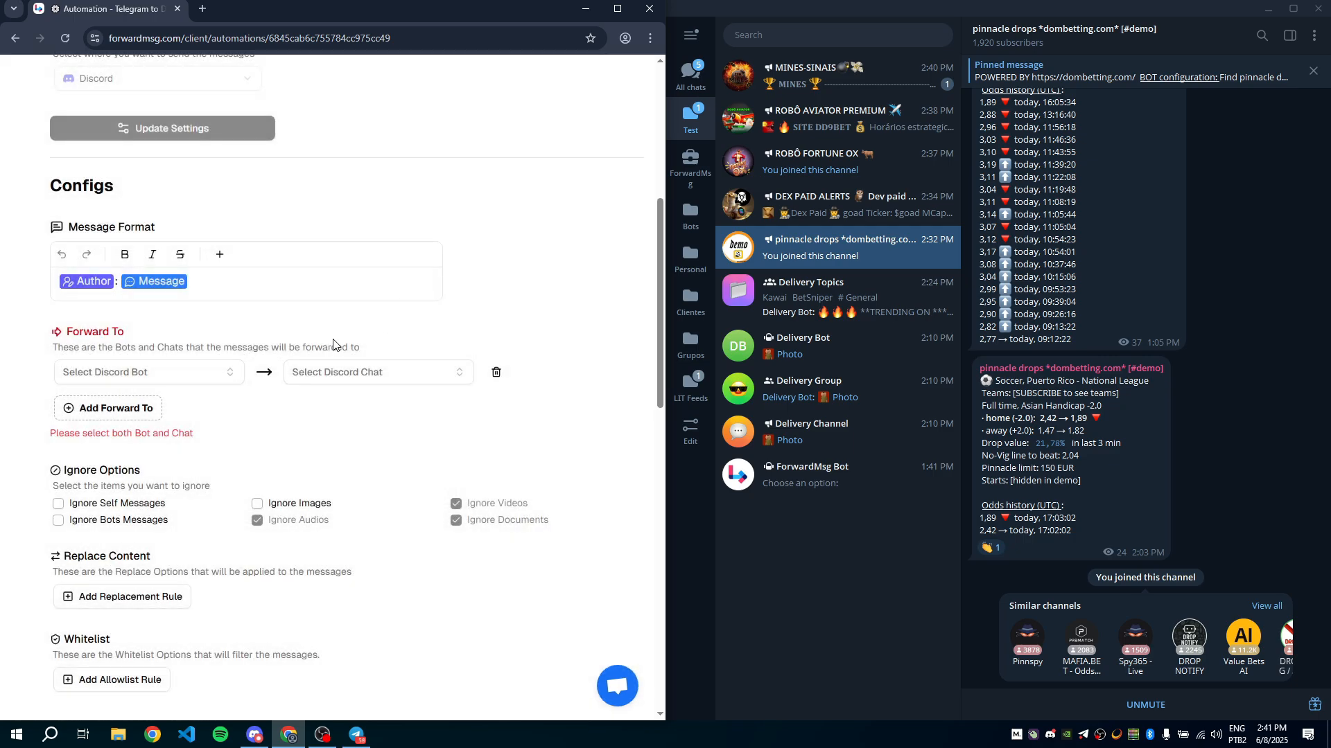
- Set the Forward To entry to MyDDBot and Chat DexPaid, viewing the form for adding a Discord chat before choosing the chat
click(153, 373)
click(139, 449)
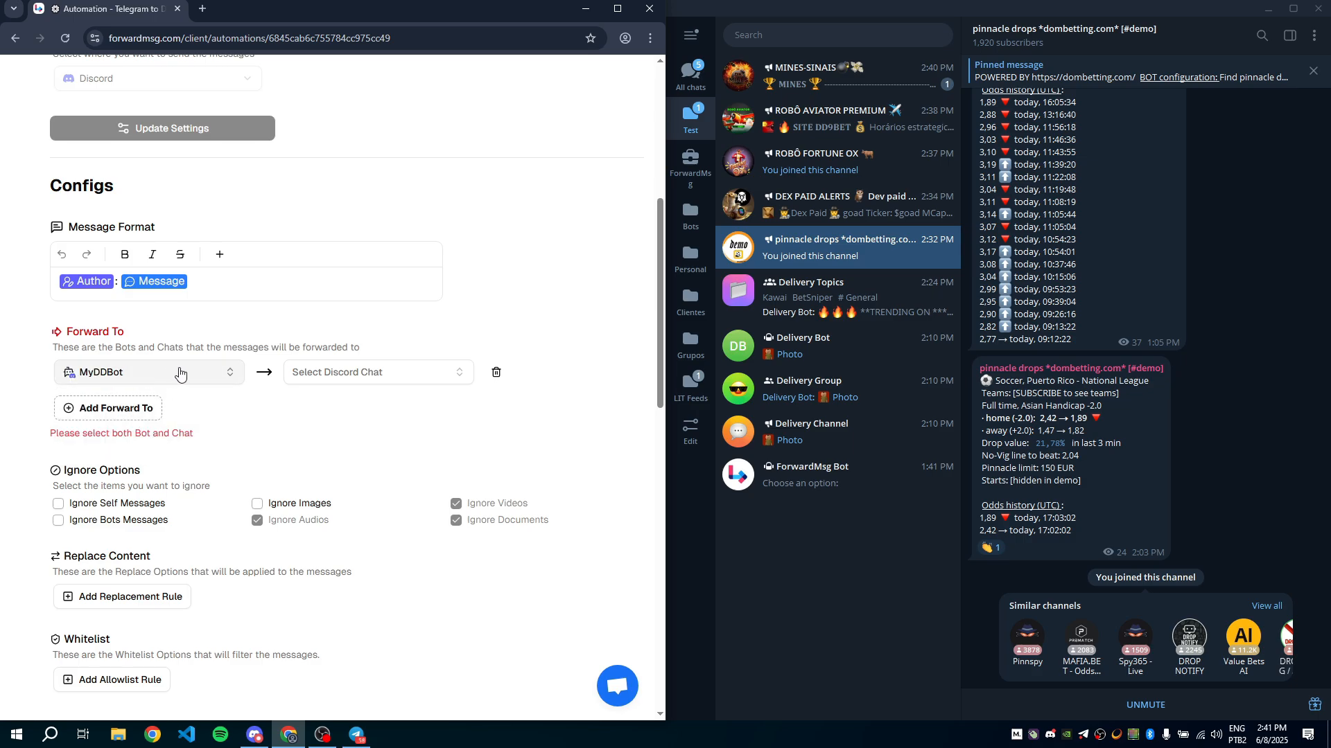
click(358, 373)
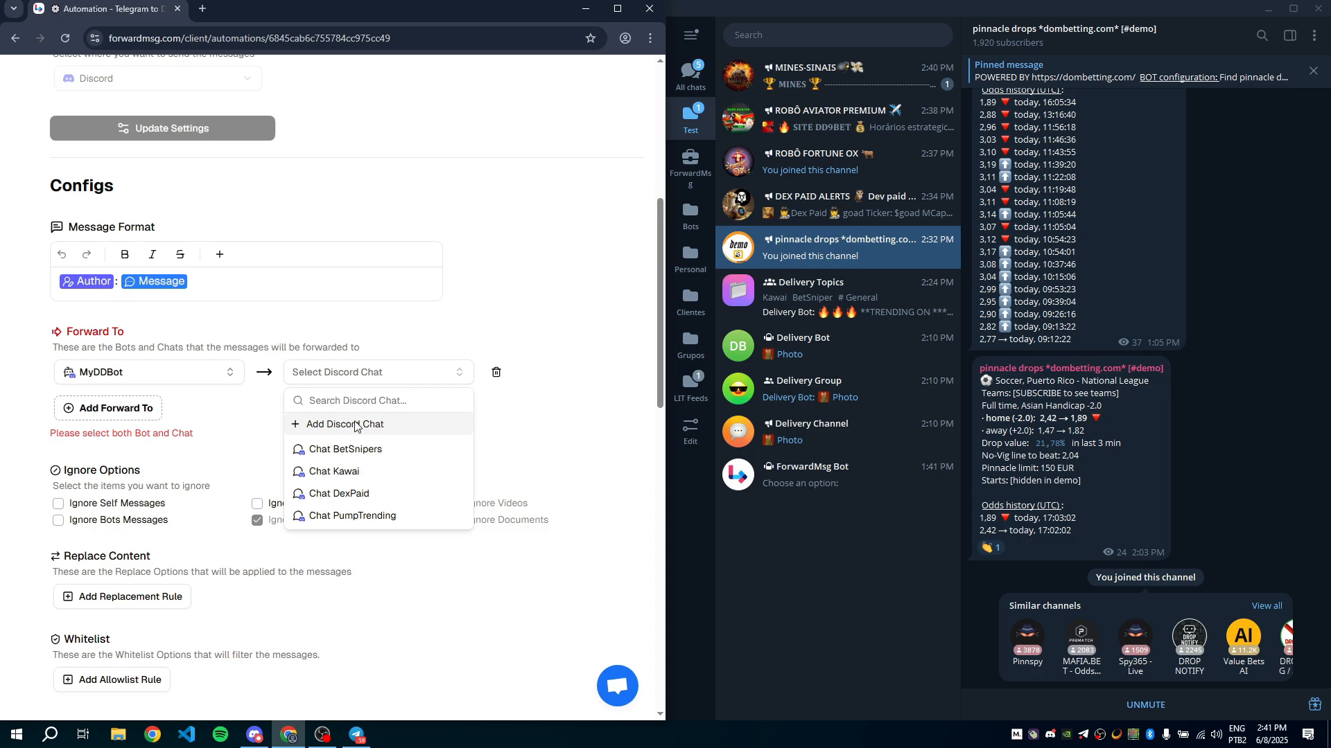
click(329, 430)
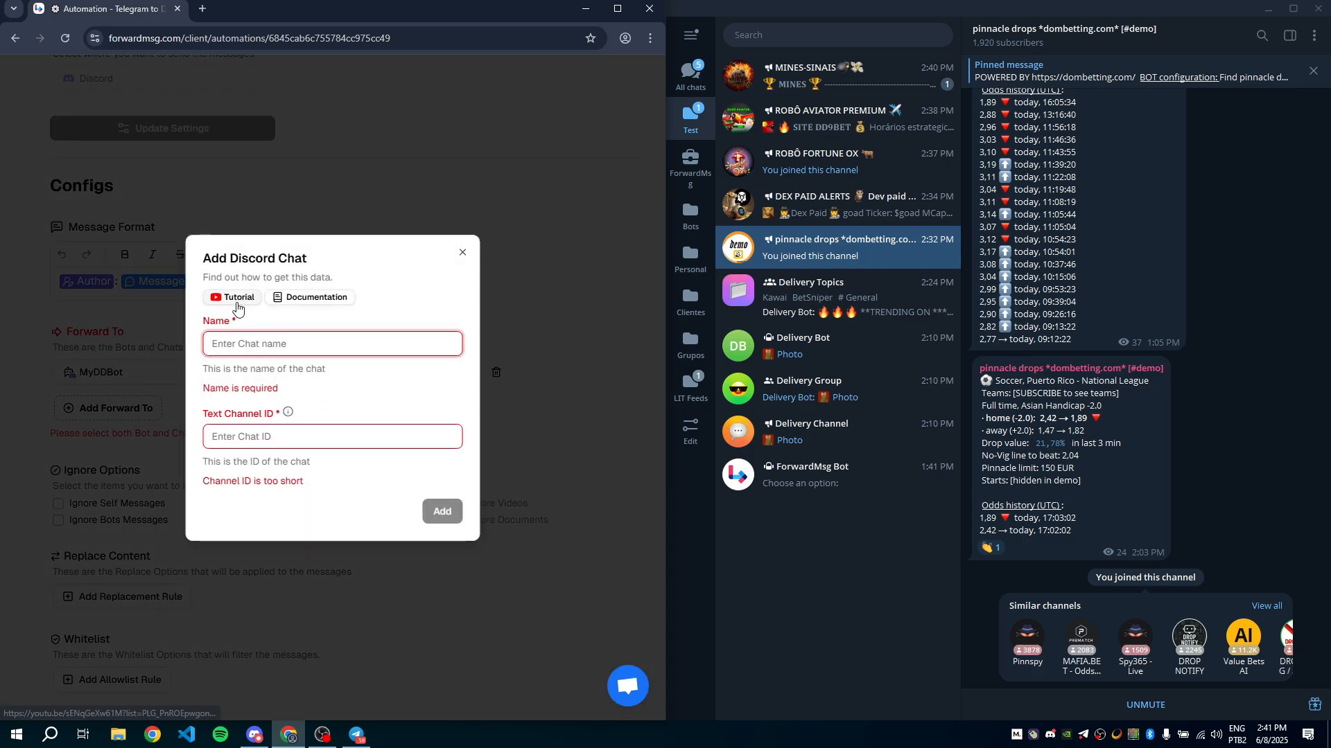
click(461, 254)
click(368, 374)
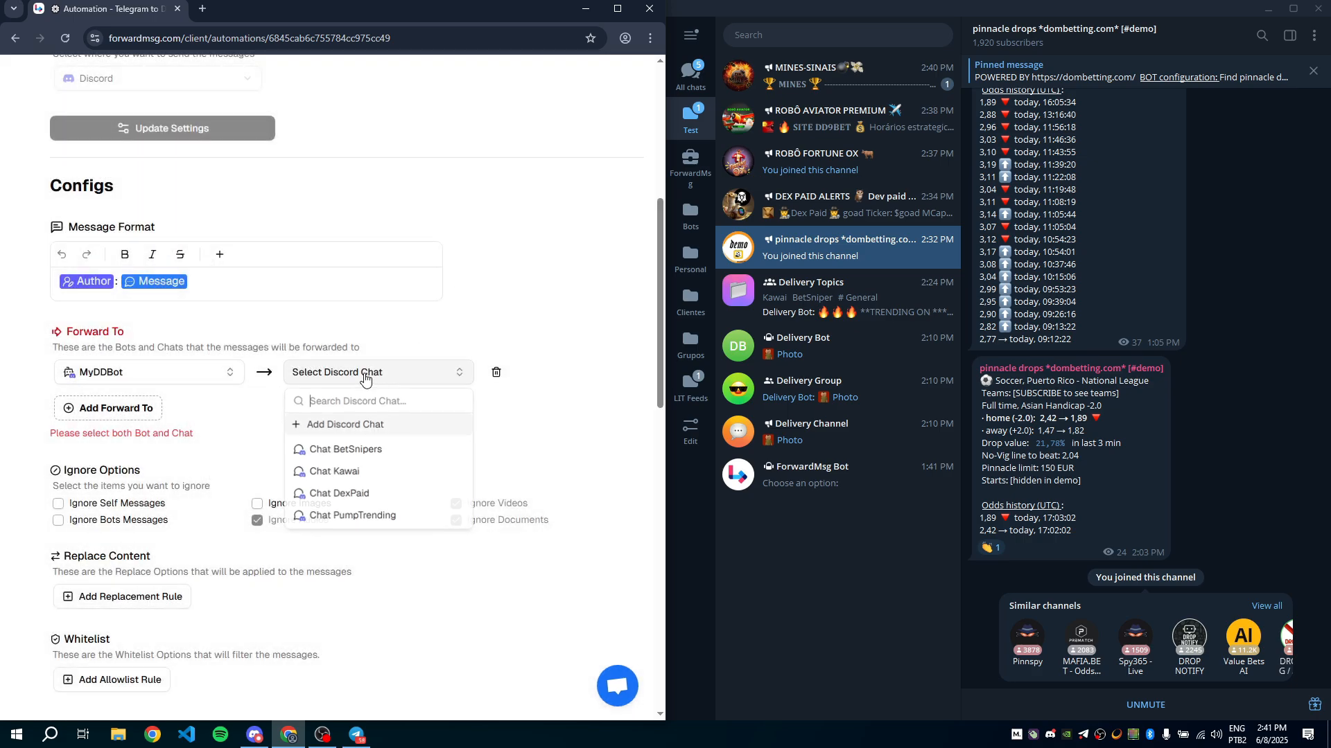
click(343, 494)
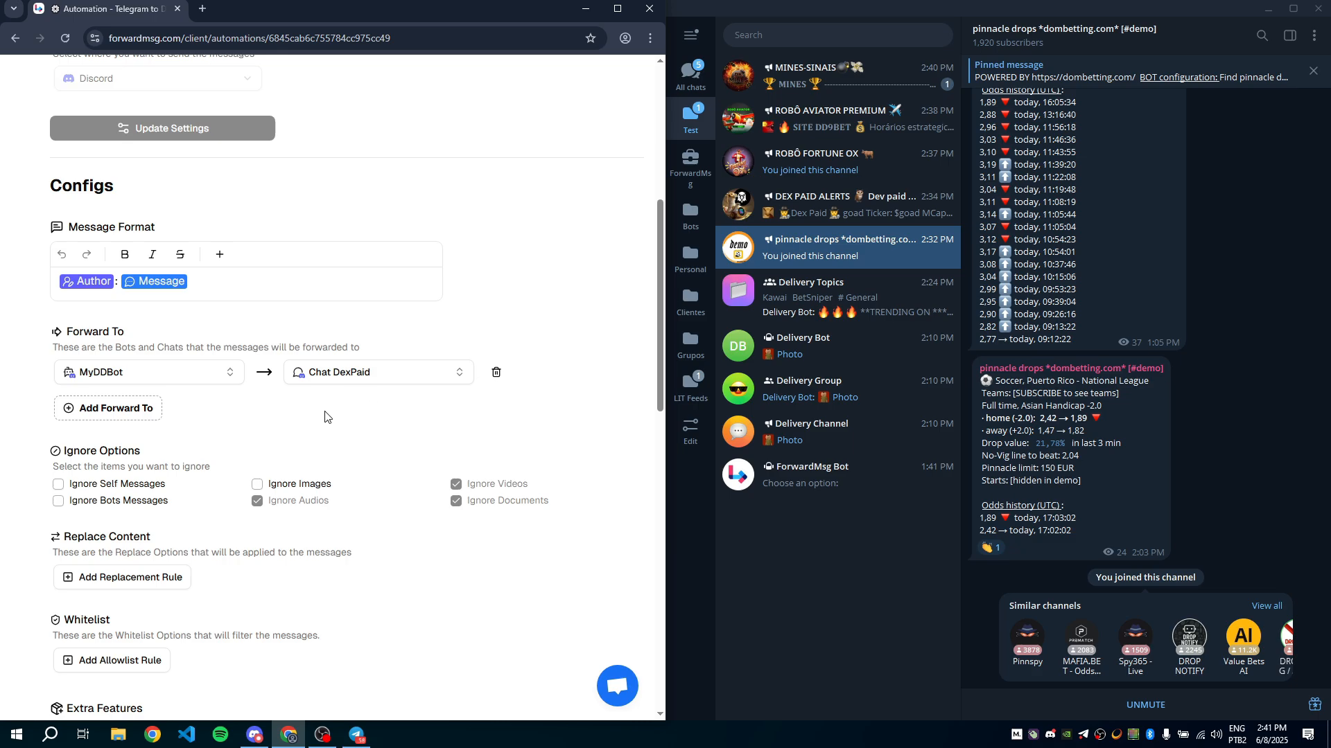
- Add a second Forward To entry from MyDDBot to Chat PumpTrending and save the configs
scroll(365, 421, down, 2)
click(139, 271)
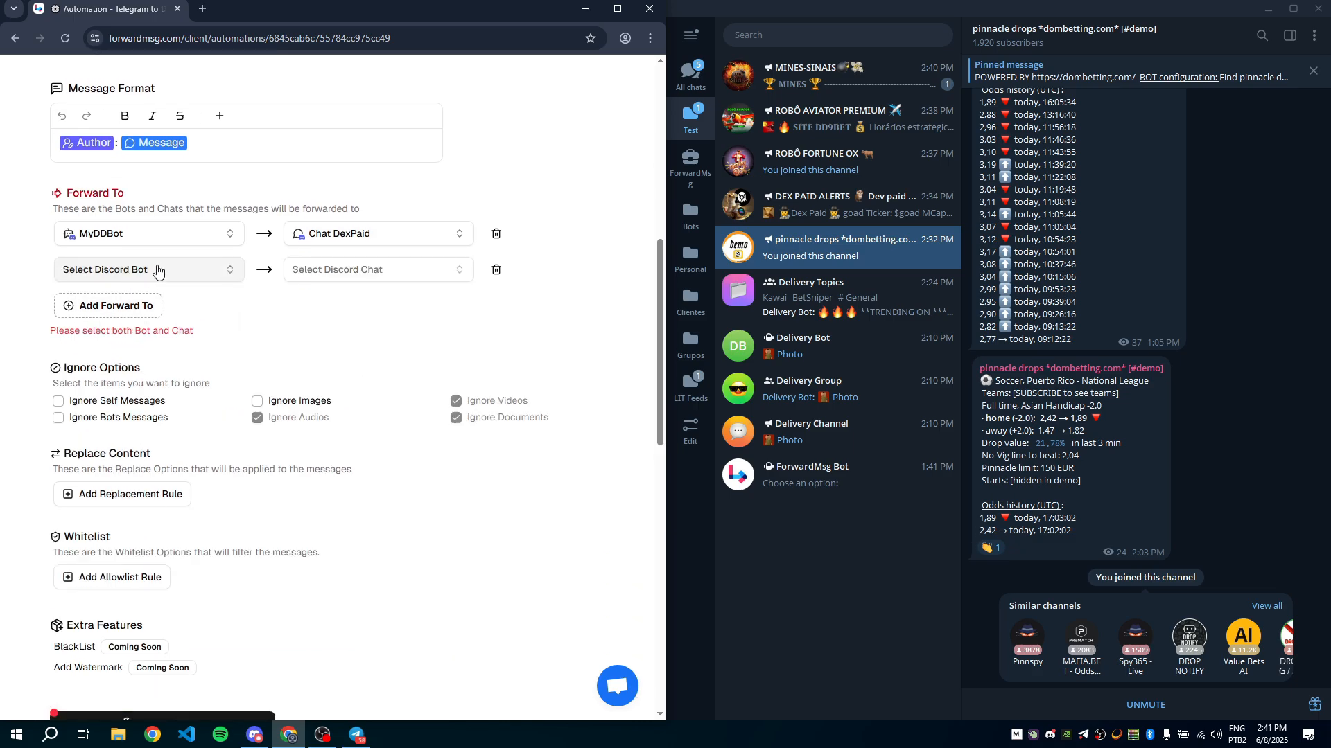
click(149, 269)
click(127, 345)
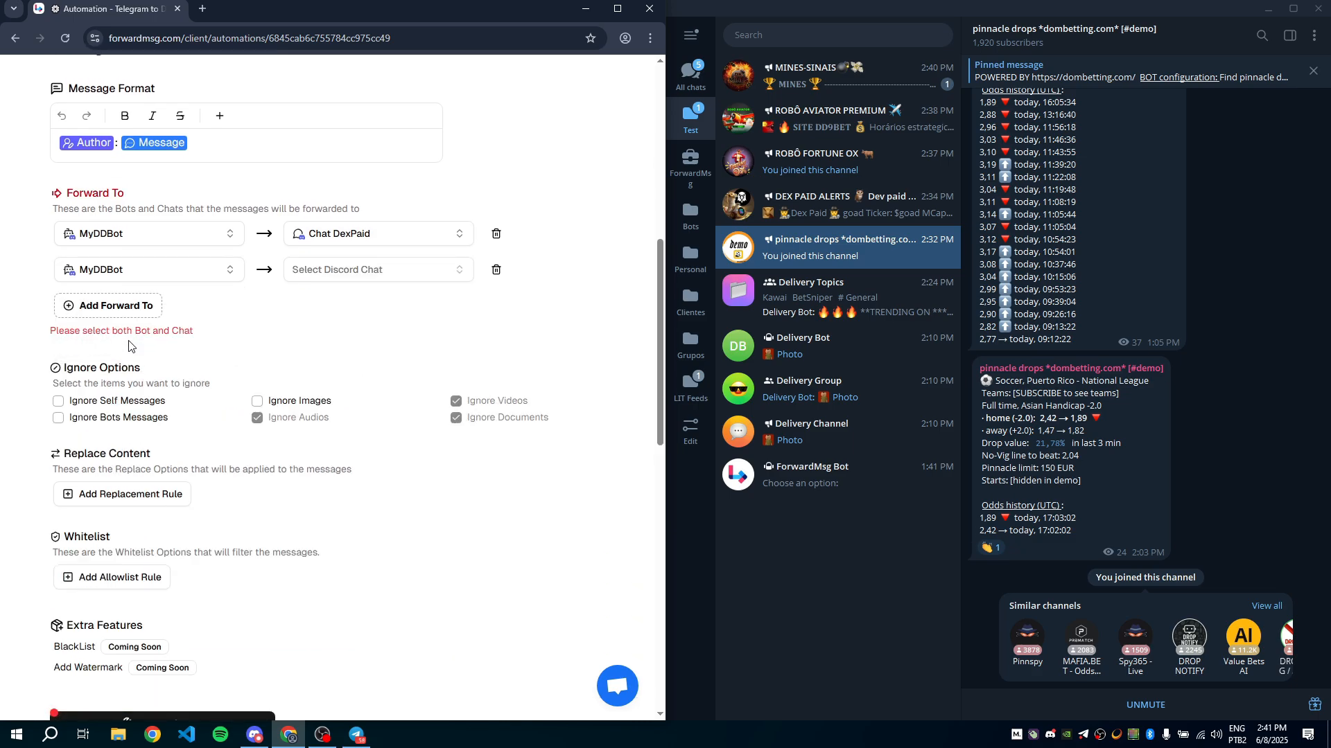
click(346, 272)
click(368, 414)
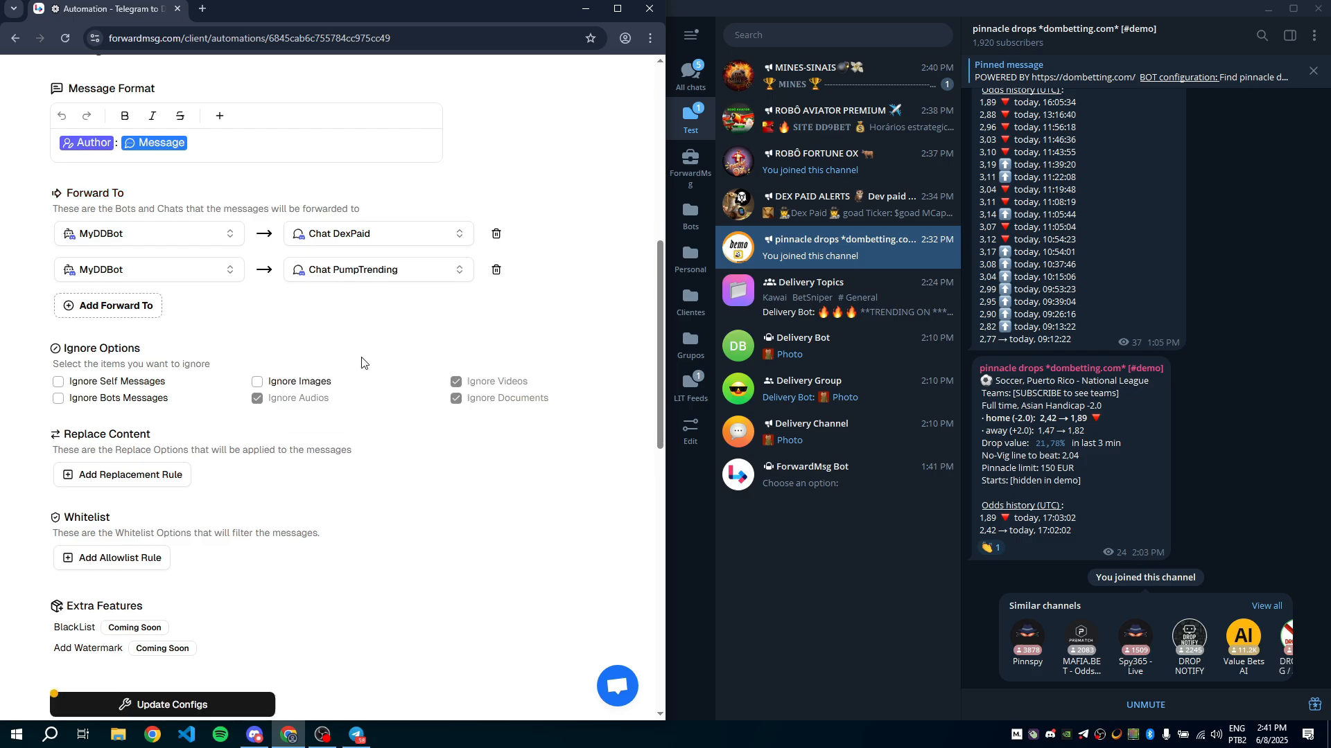
scroll(238, 500, down, 1)
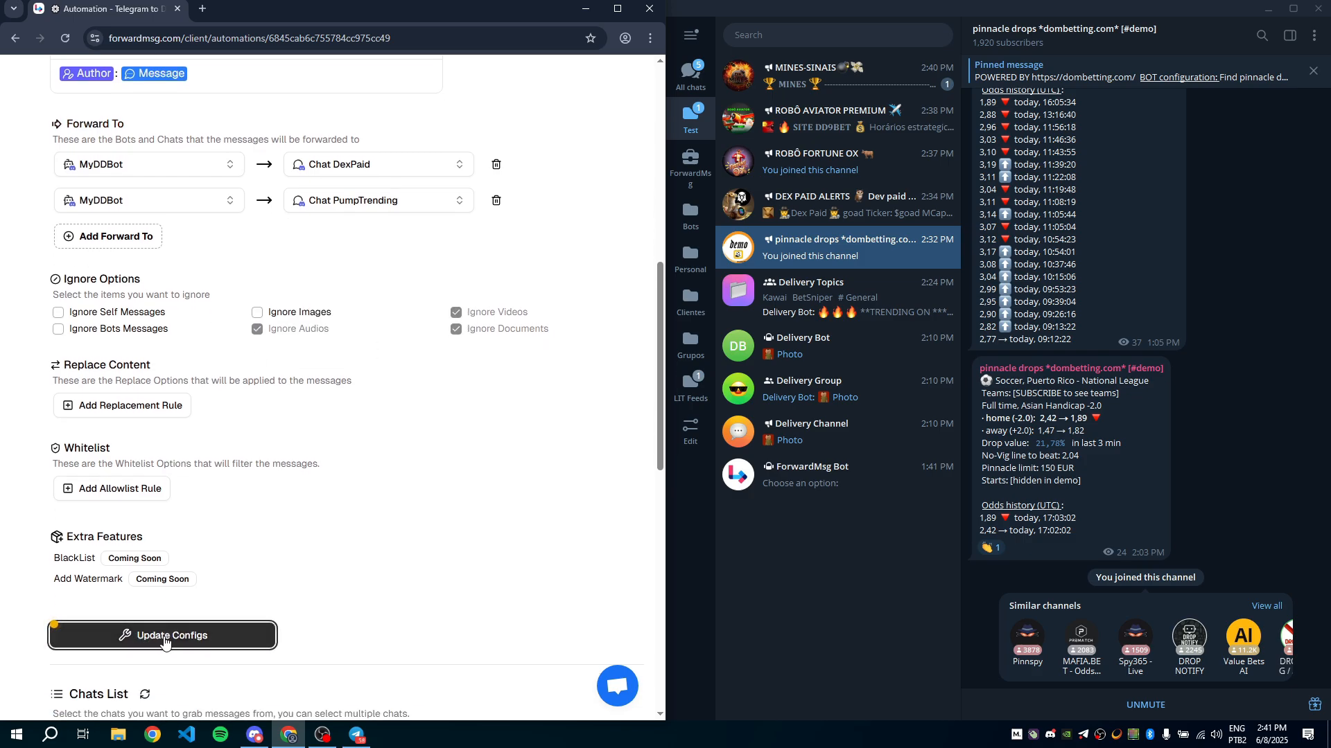
click(166, 641)
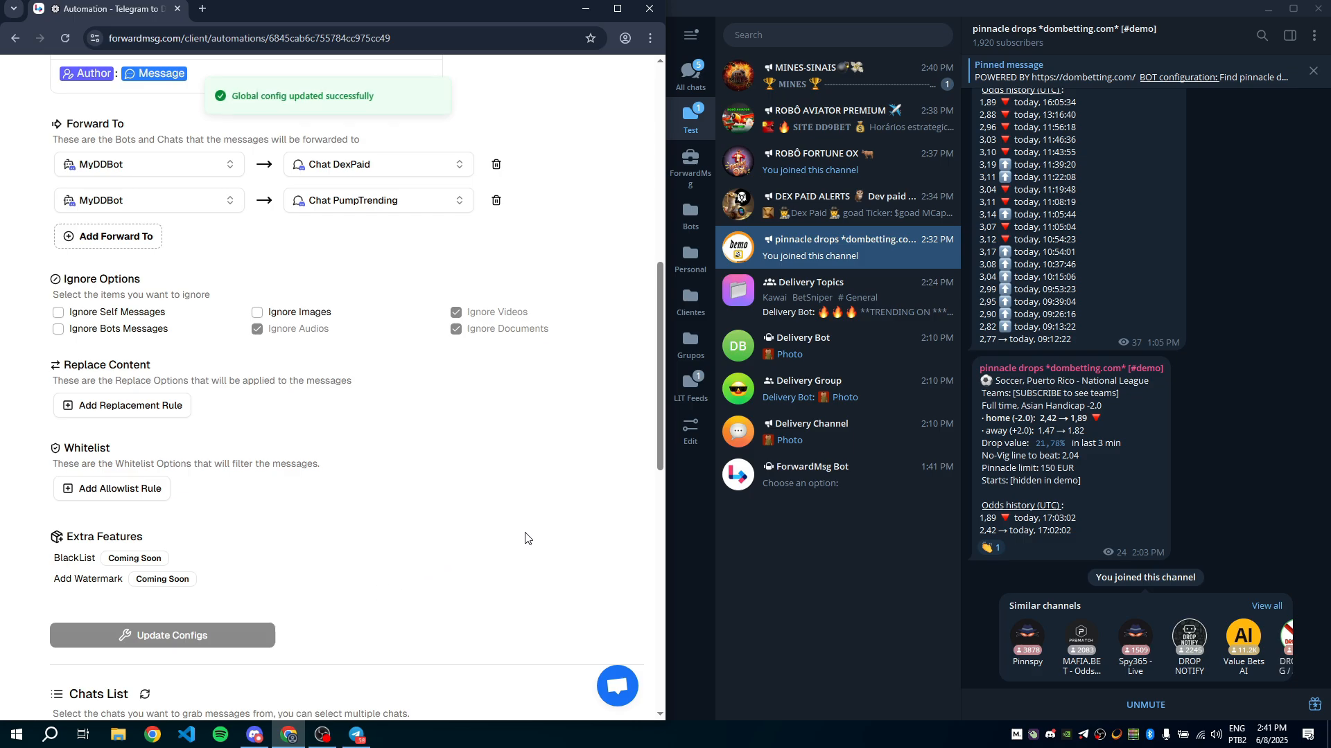
- Compare the MINES-SINAIS and ROBÔ FORTUNE OX messages in Telegram with those forwarded to the dex-paid channel in Discord
click(845, 76)
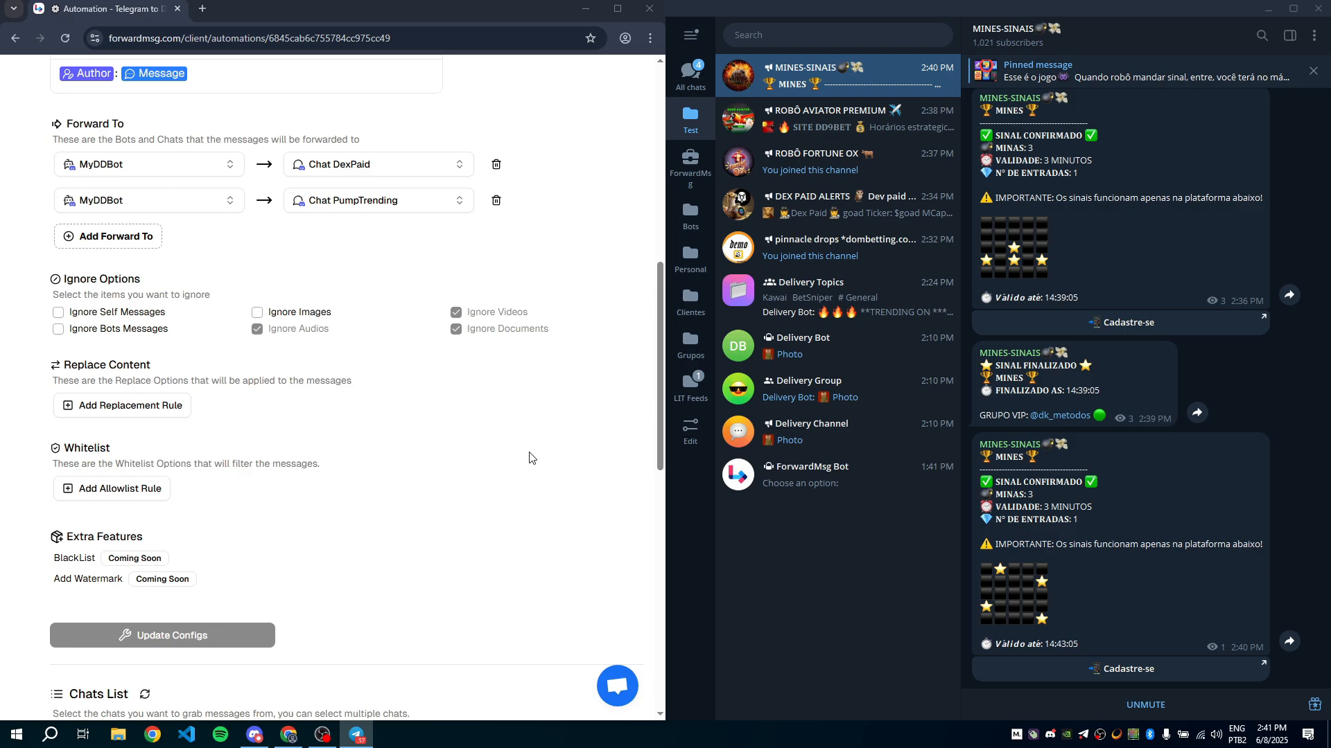
click(255, 735)
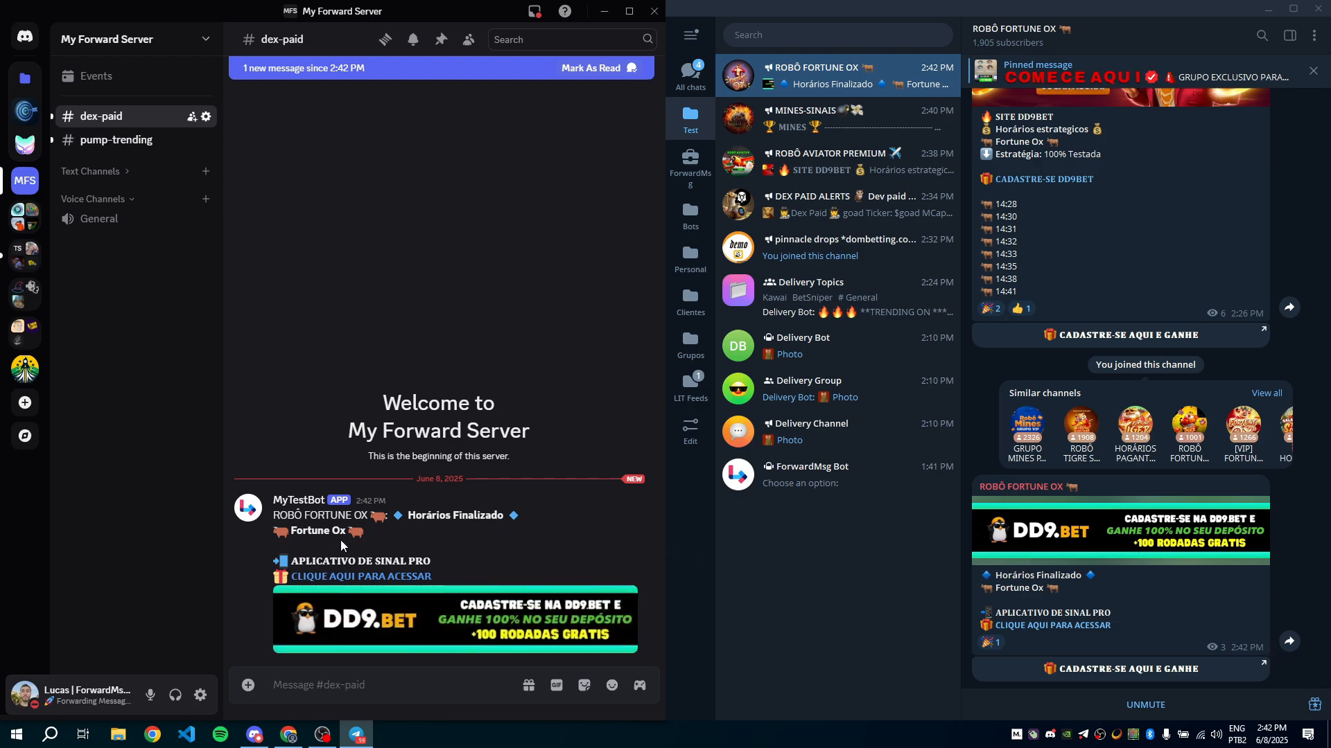
click(392, 527)
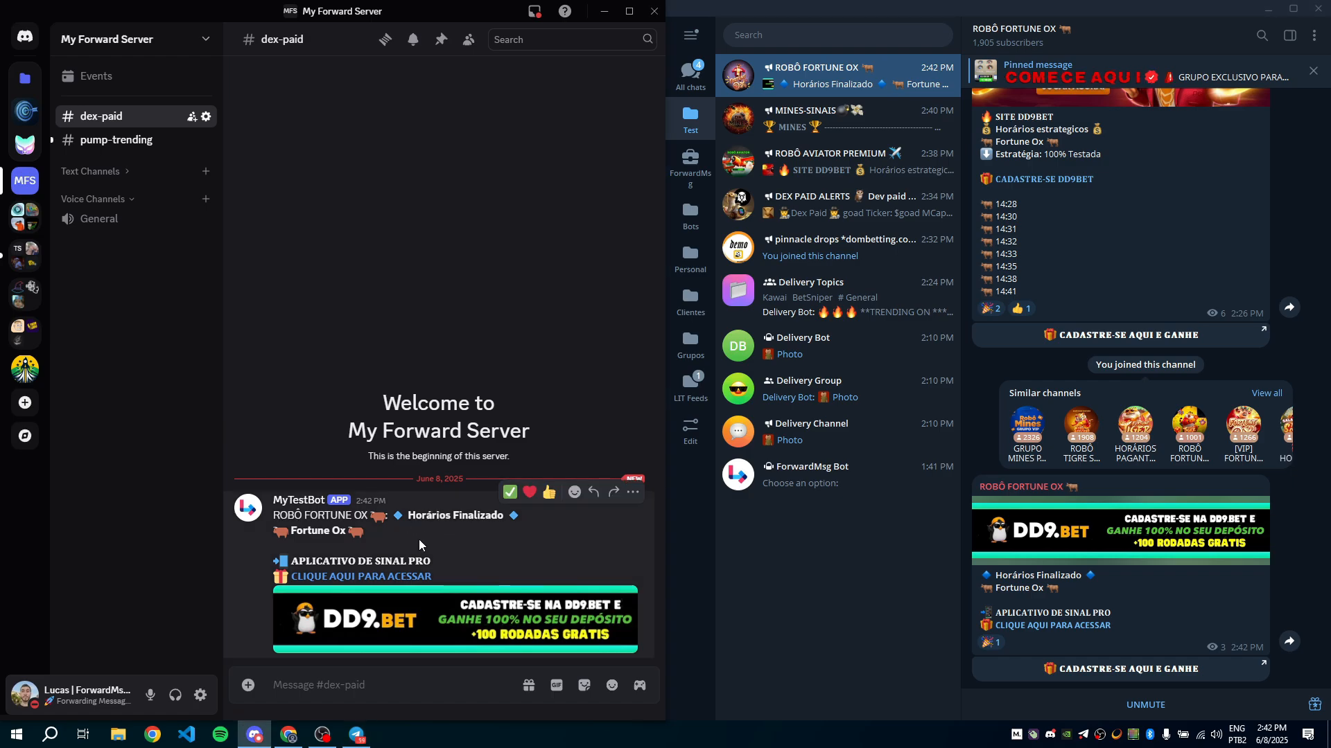
click(117, 140)
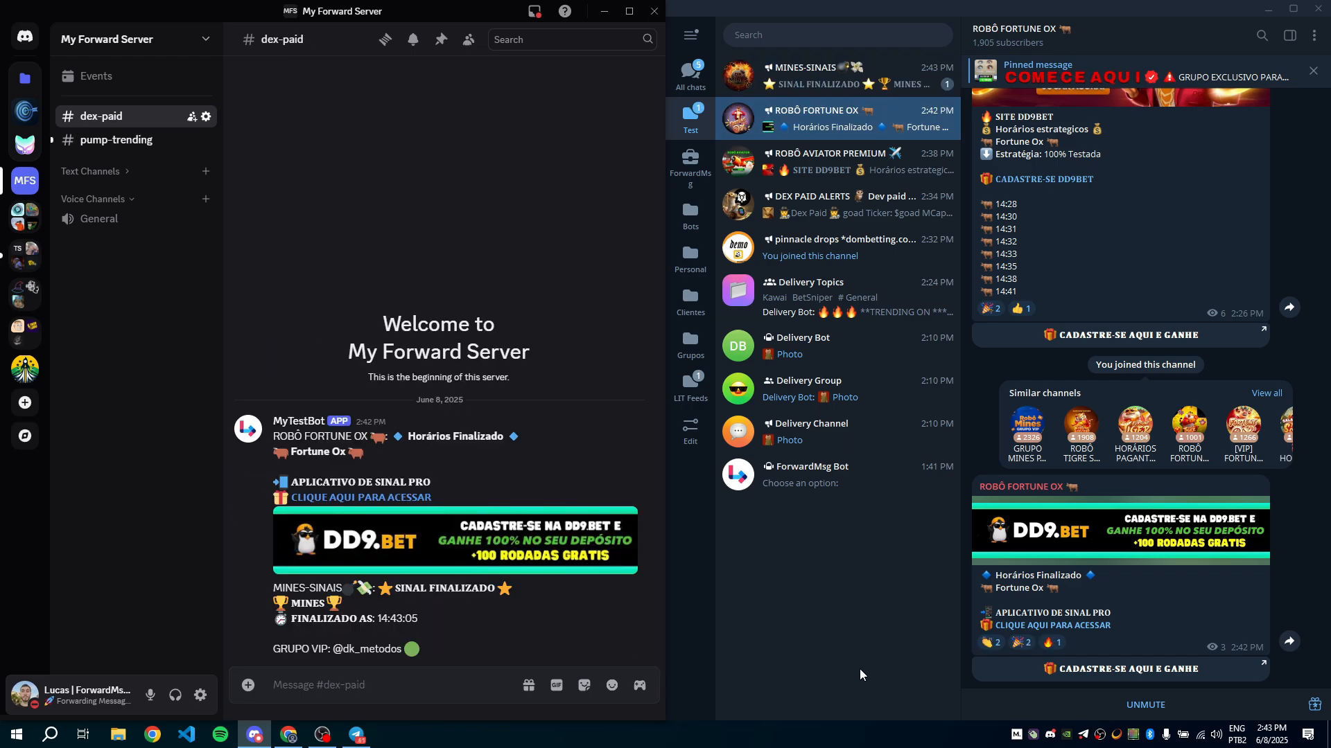
click(870, 94)
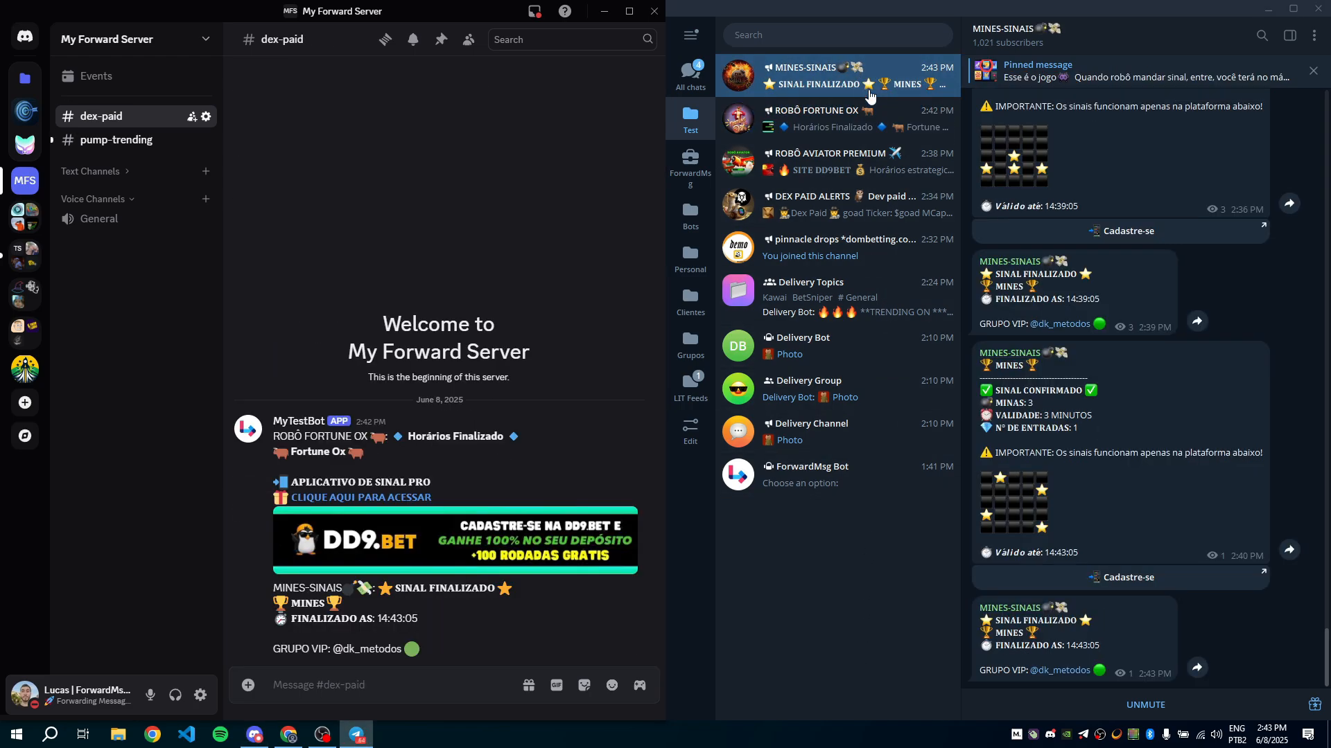
drag(273, 588, 343, 589)
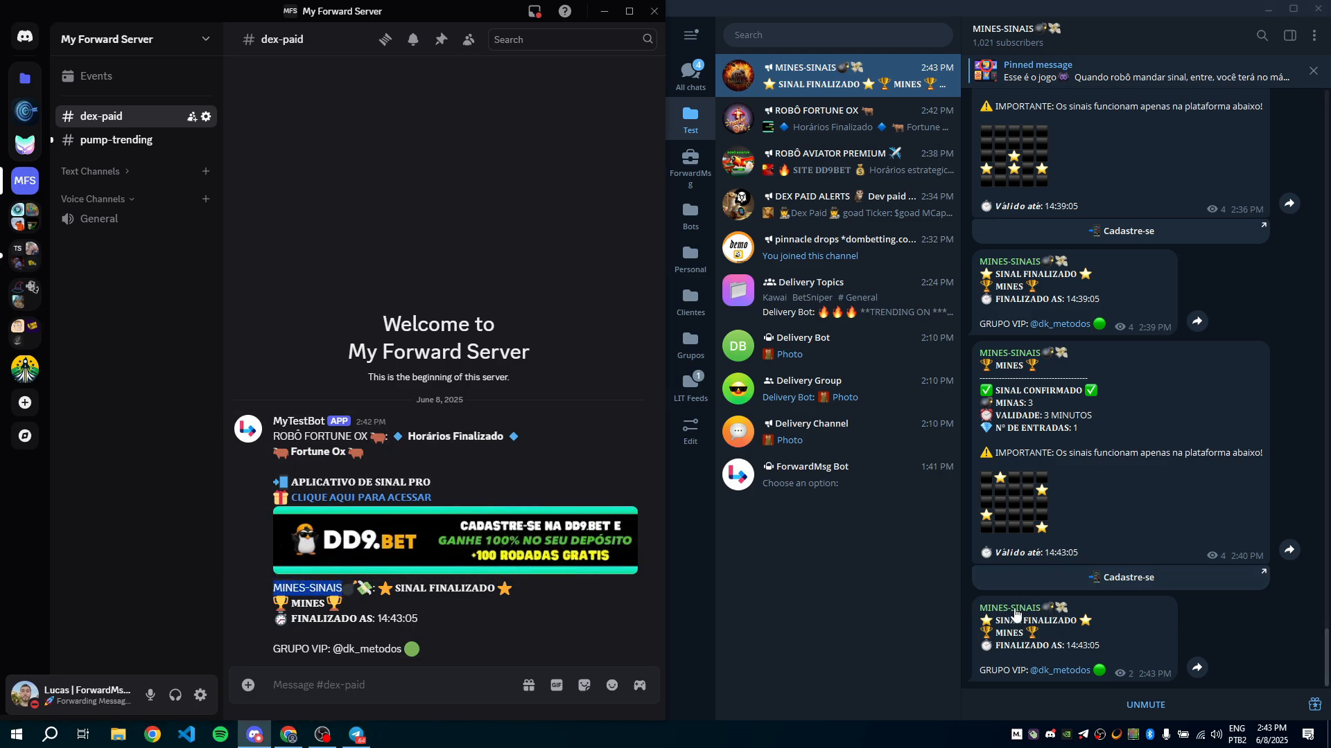
- In the browser, remove the Author tag from the message format, add "Footer: mylink.com" below the Message tag, and save the configs
click(289, 734)
scroll(254, 291, up, 3)
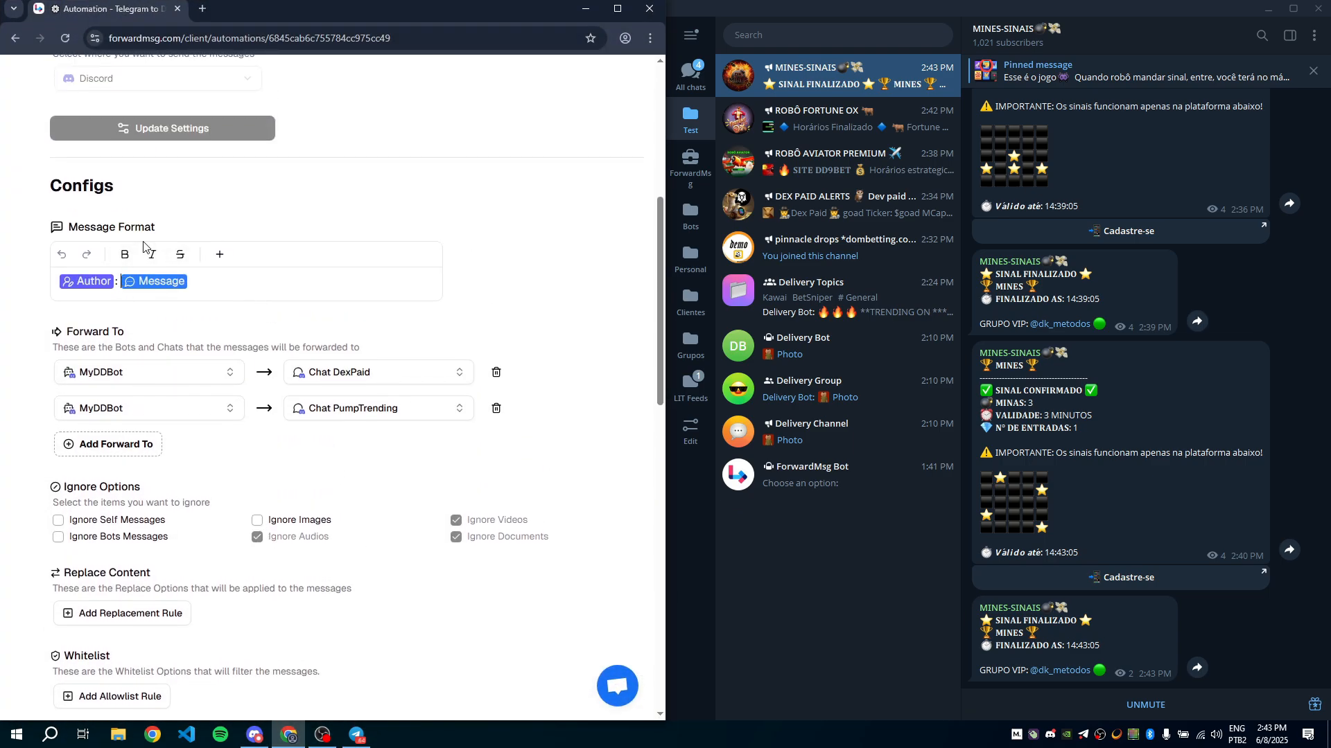
key(BackSpace)
key(BackSpace)
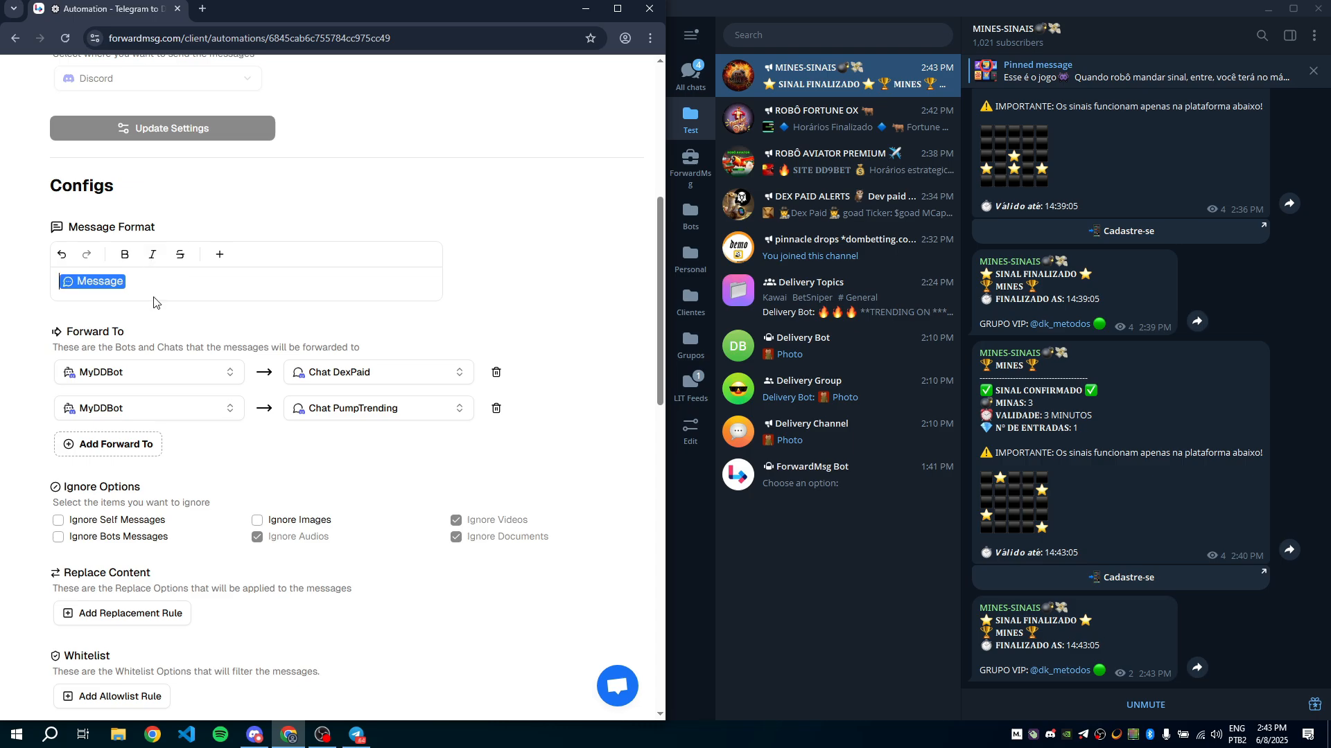
key(Return)
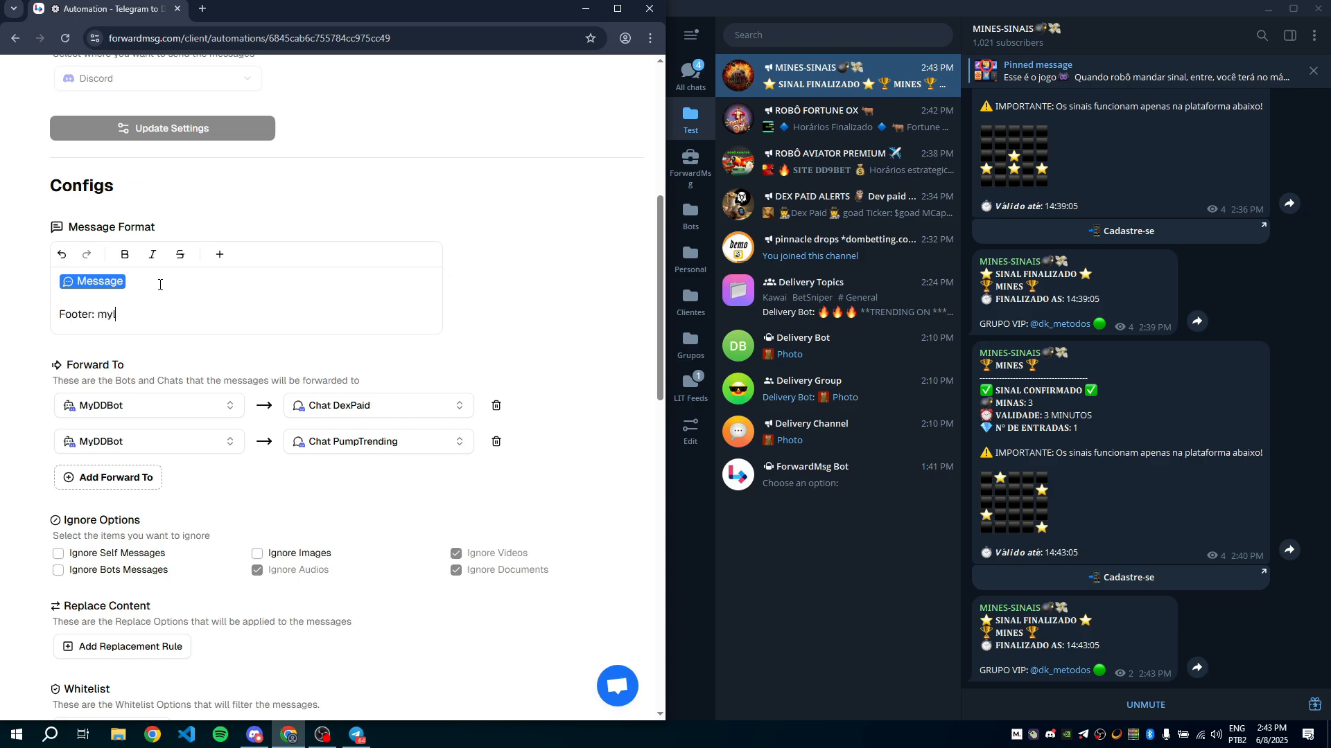
scroll(160, 284, down, 4)
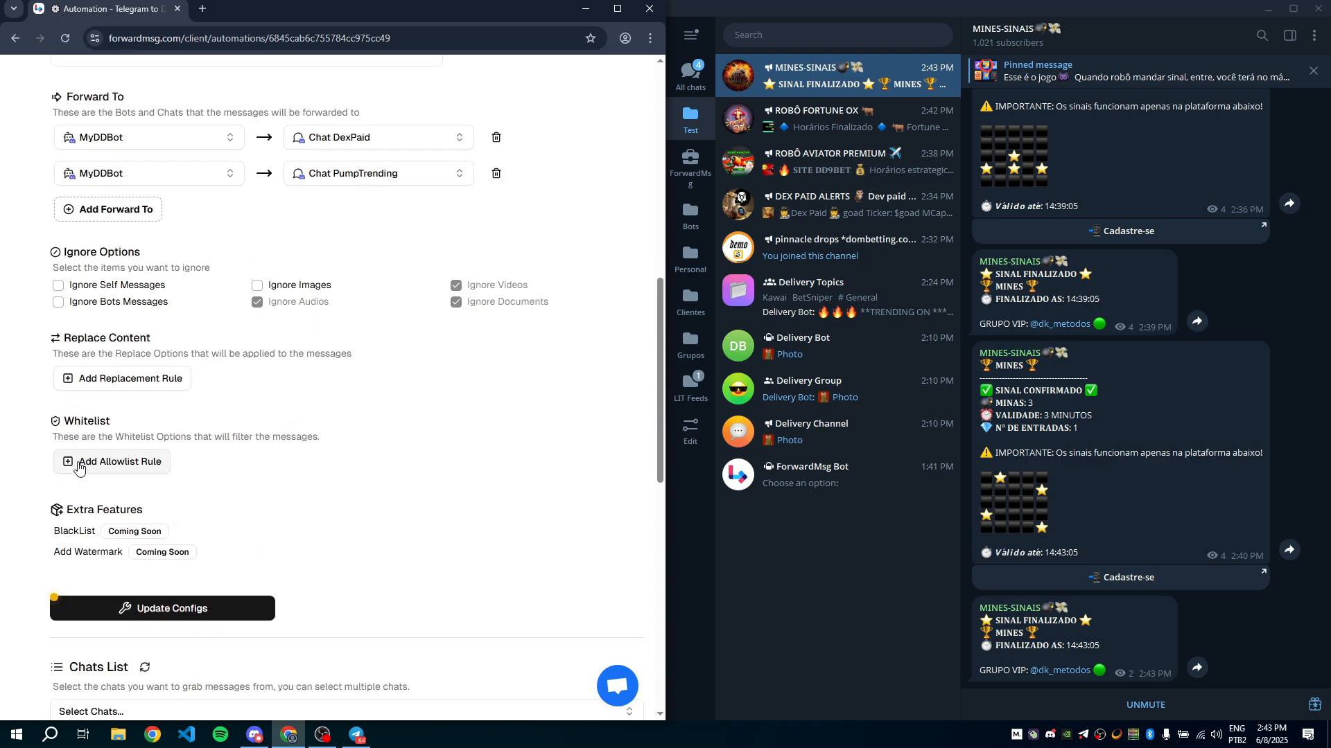
click(166, 599)
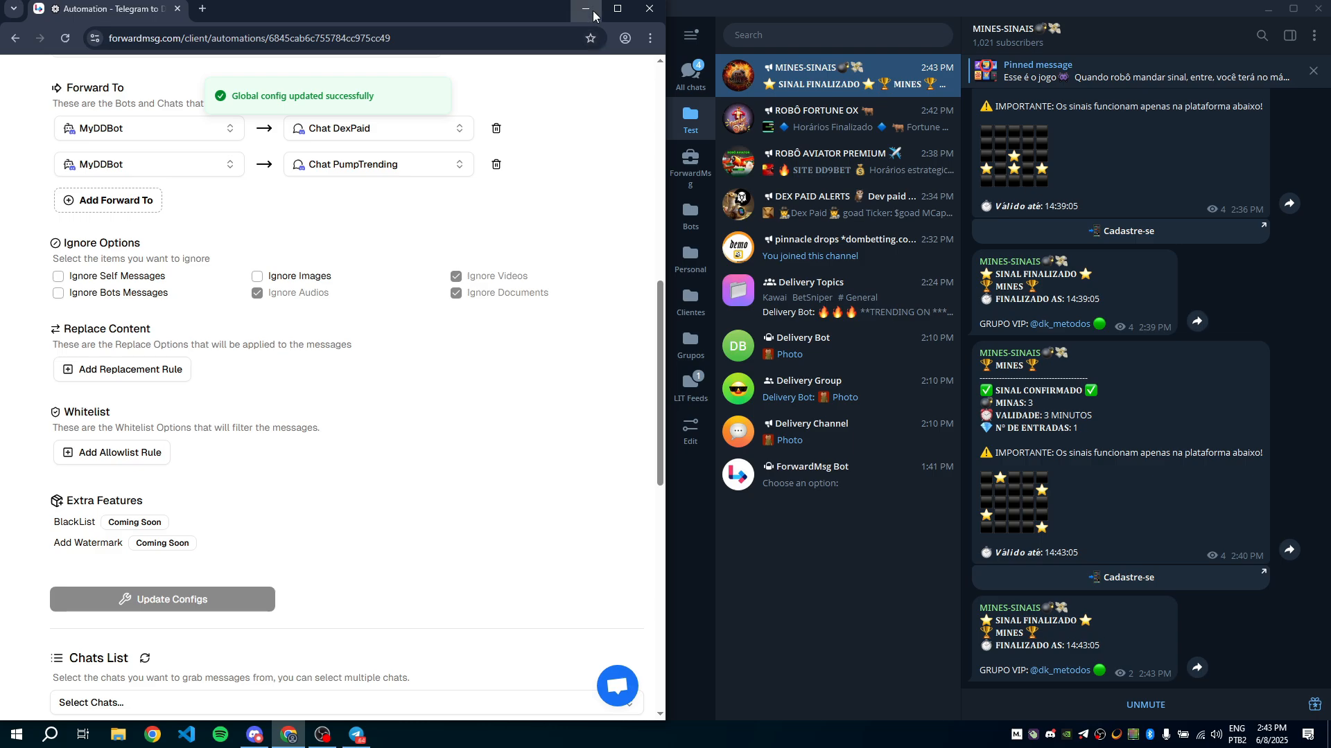
- Switch to Discord and check the footer of the latest forwarded message in the dex-paid and pump-trending channels
key(alt+Tab)
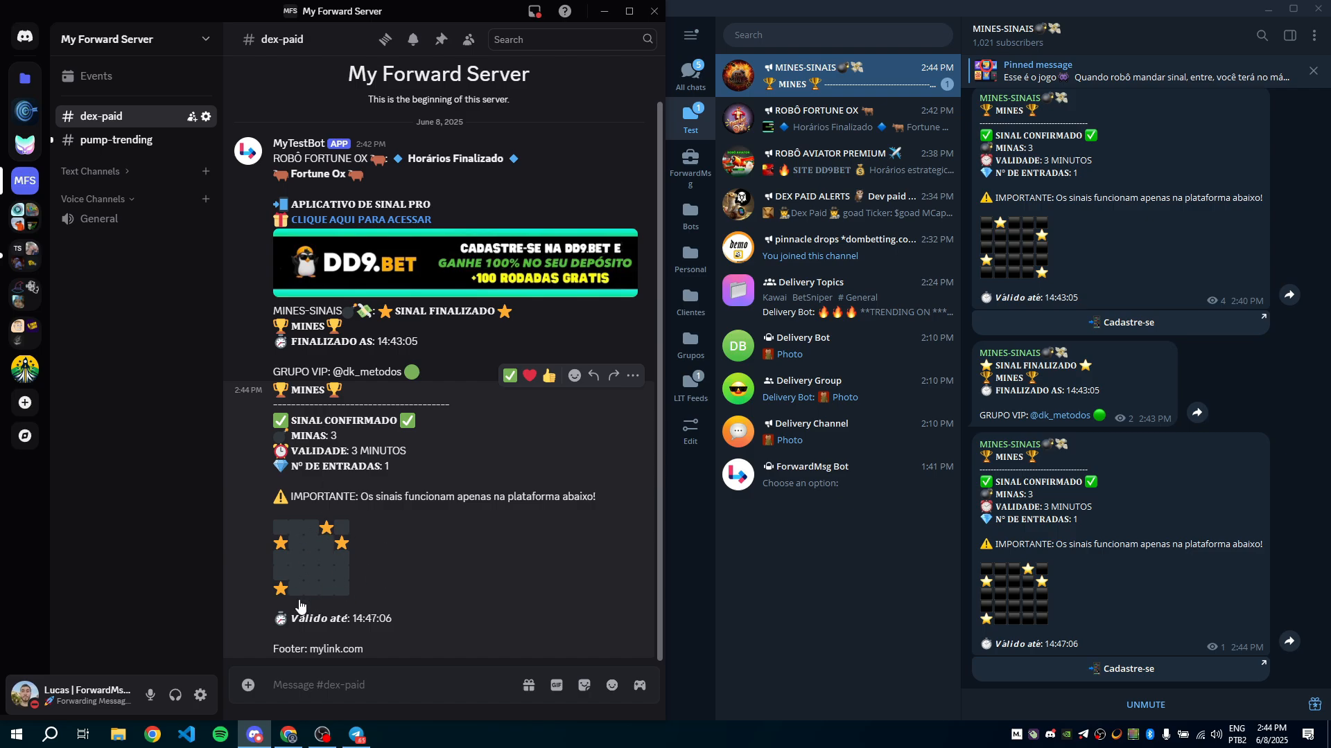
drag(360, 652, 361, 651)
click(352, 643)
key(alt+Down)
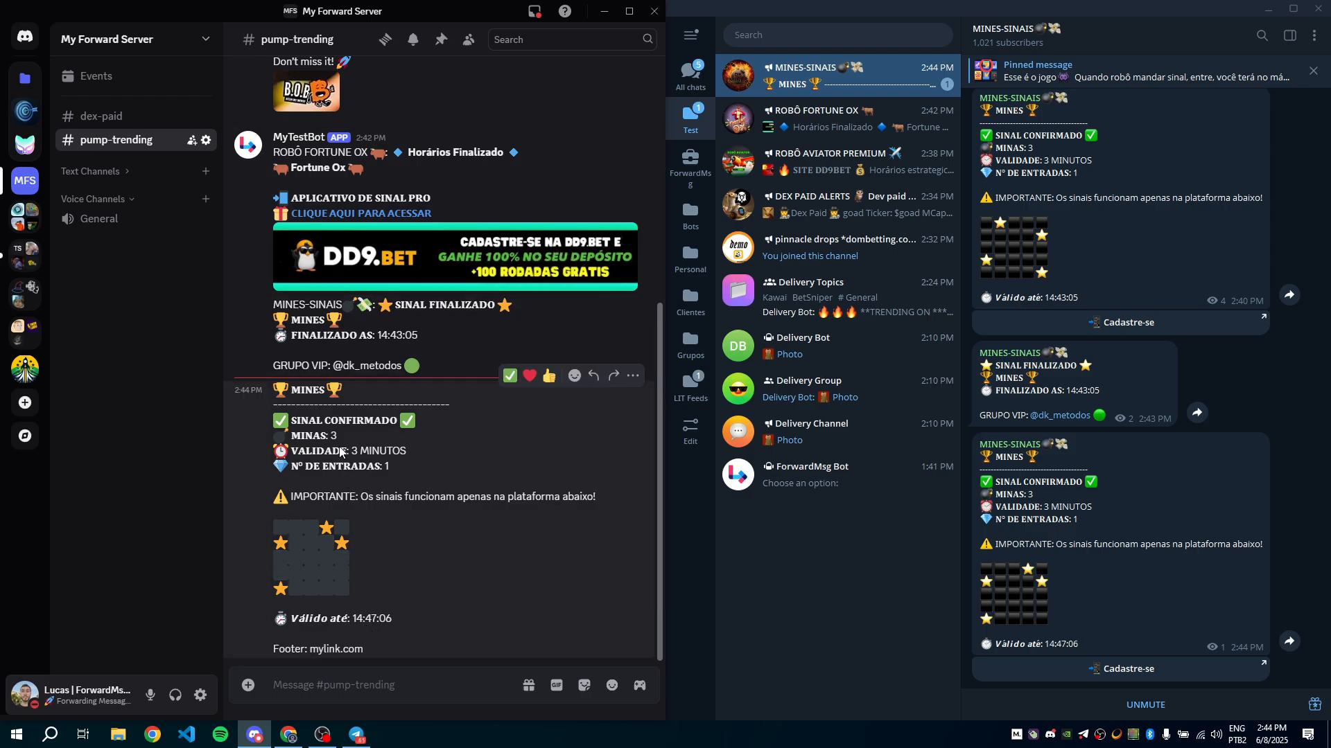
click(122, 117)
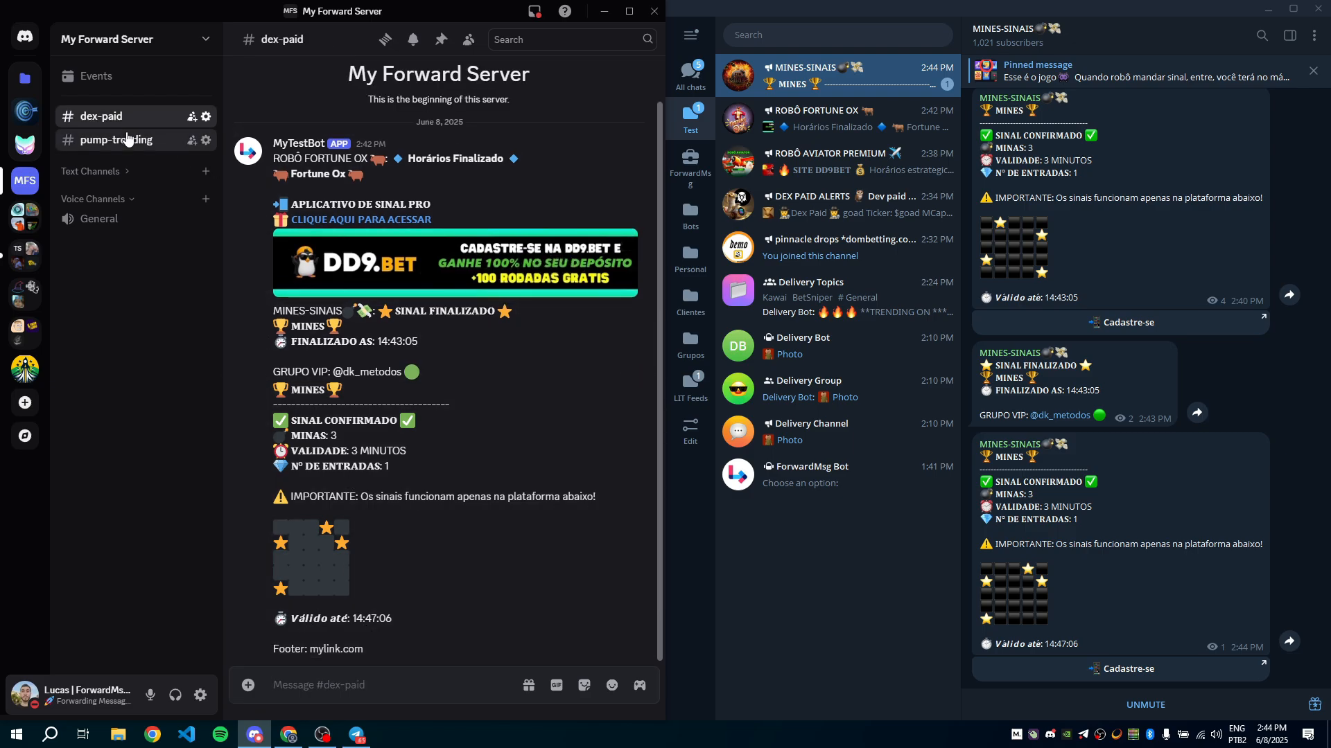
click(127, 139)
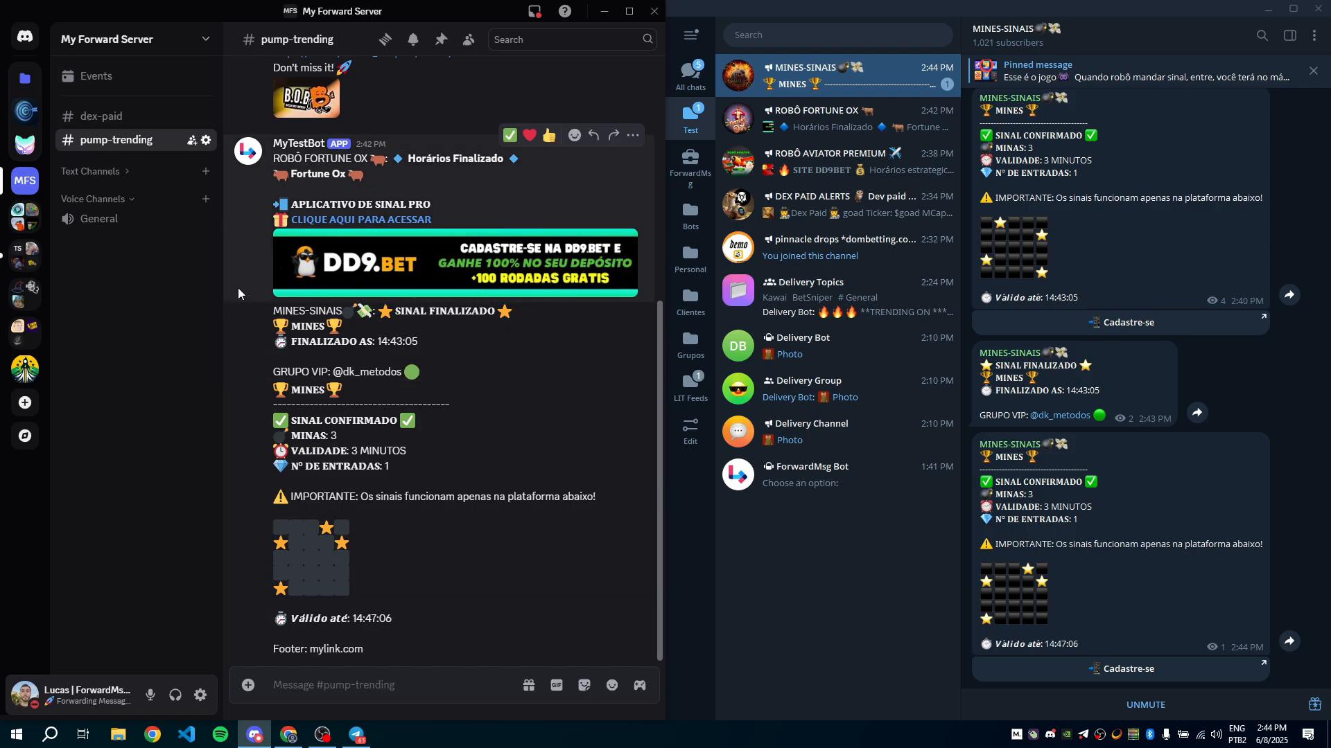
- Back in the browser, delete the Chat DexPaid and Chat PumpTrending Forward To entries from the global configs and save
click(288, 735)
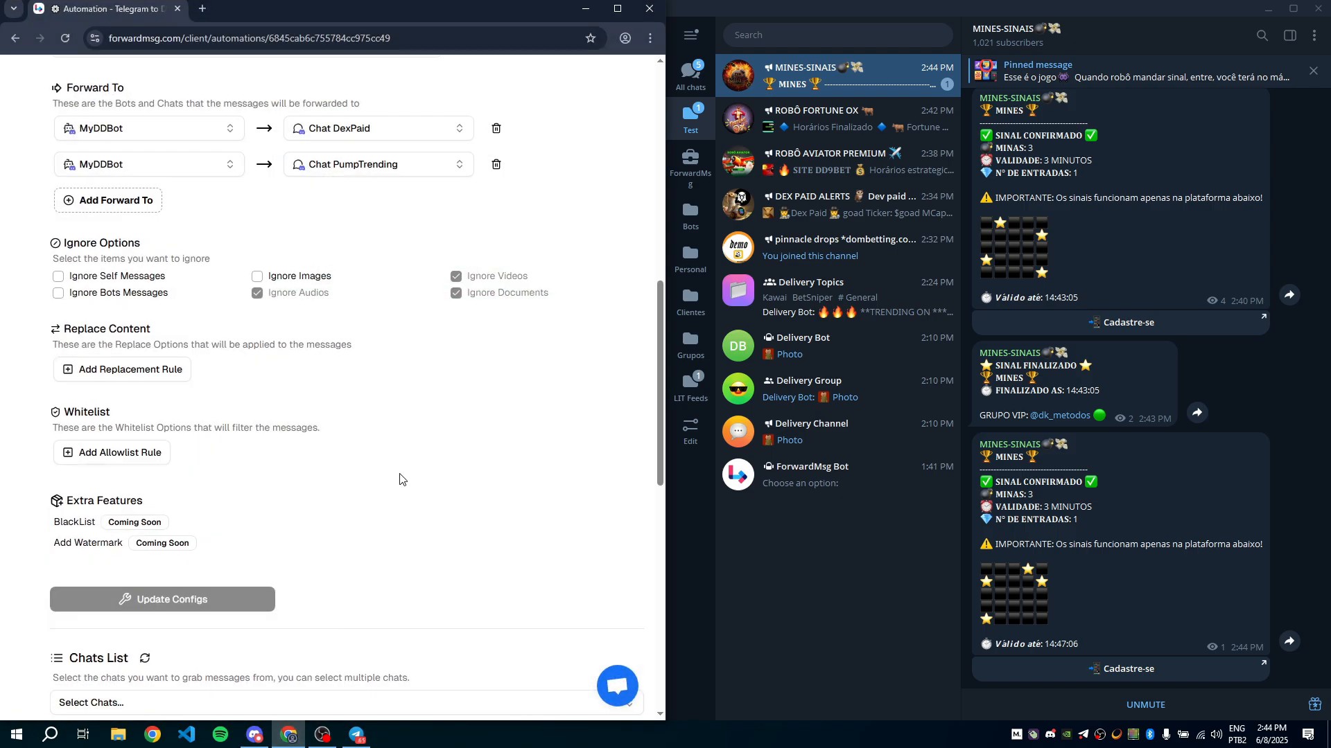
scroll(405, 444, up, 3)
click(496, 337)
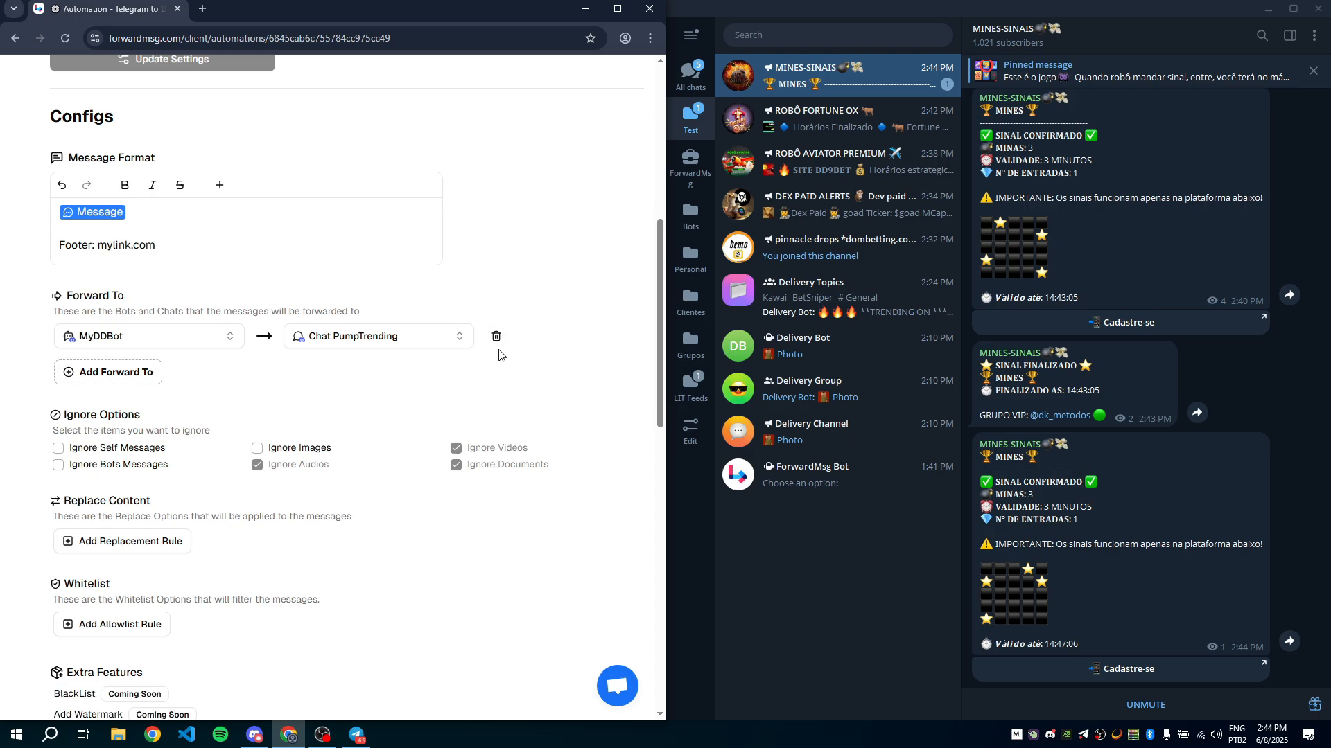
click(497, 337)
scroll(314, 327, down, 3)
click(222, 517)
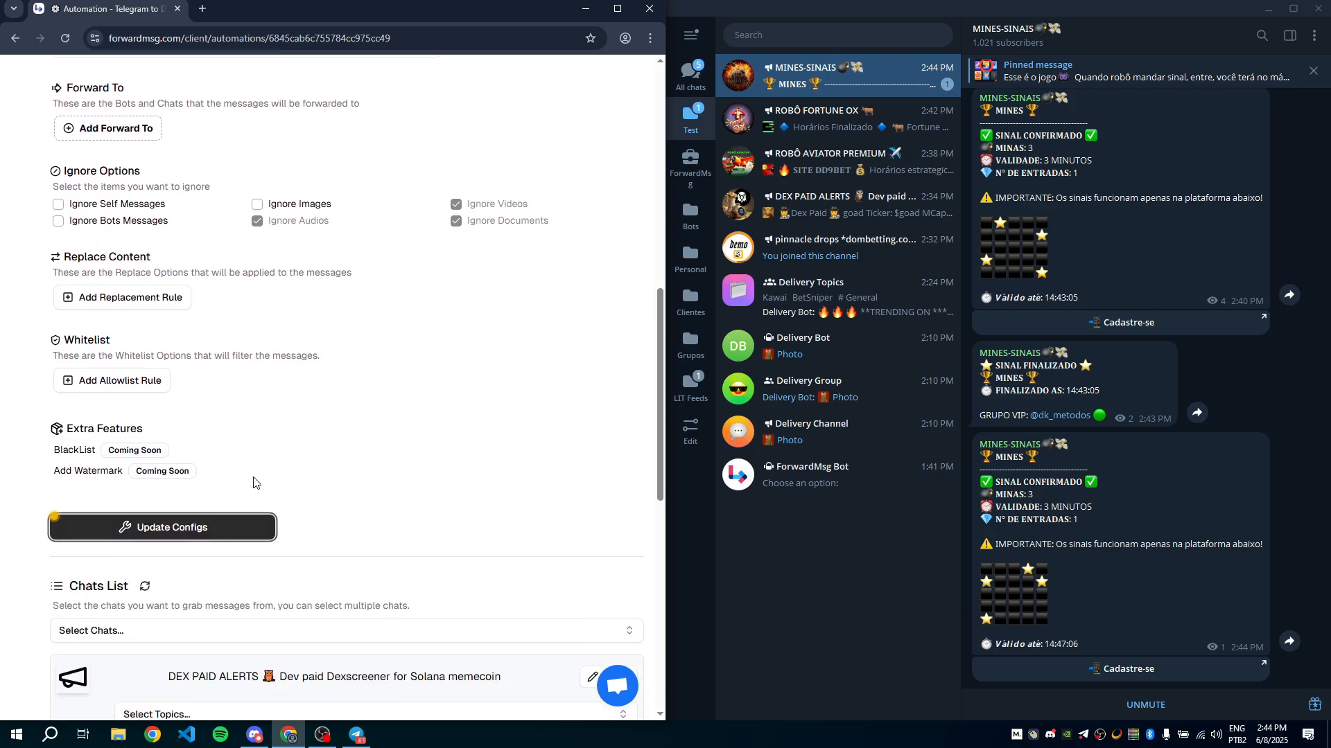
scroll(356, 422, down, 7)
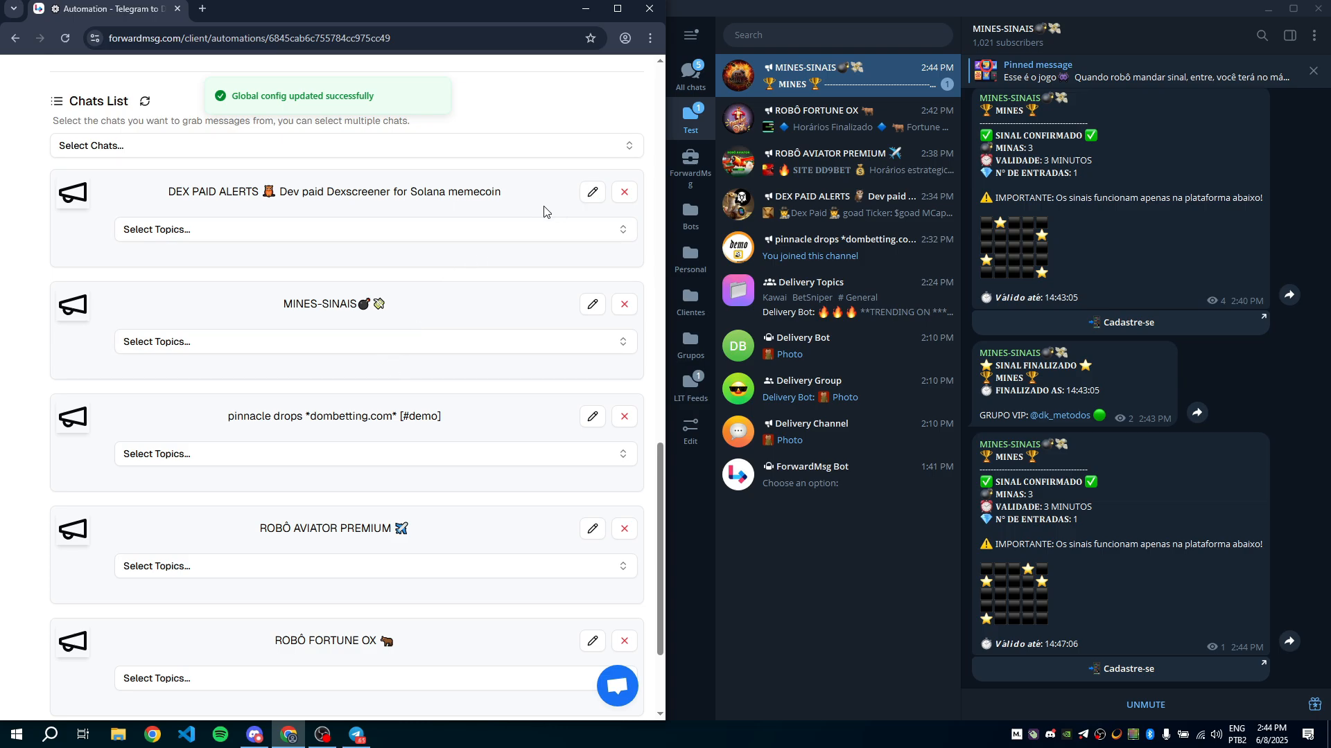
- Open the DEX PAID ALERTS chat's own configs, add a Forward To entry from MyDDBot to Chat DexPaid, and save
click(591, 194)
scroll(378, 385, down, 2)
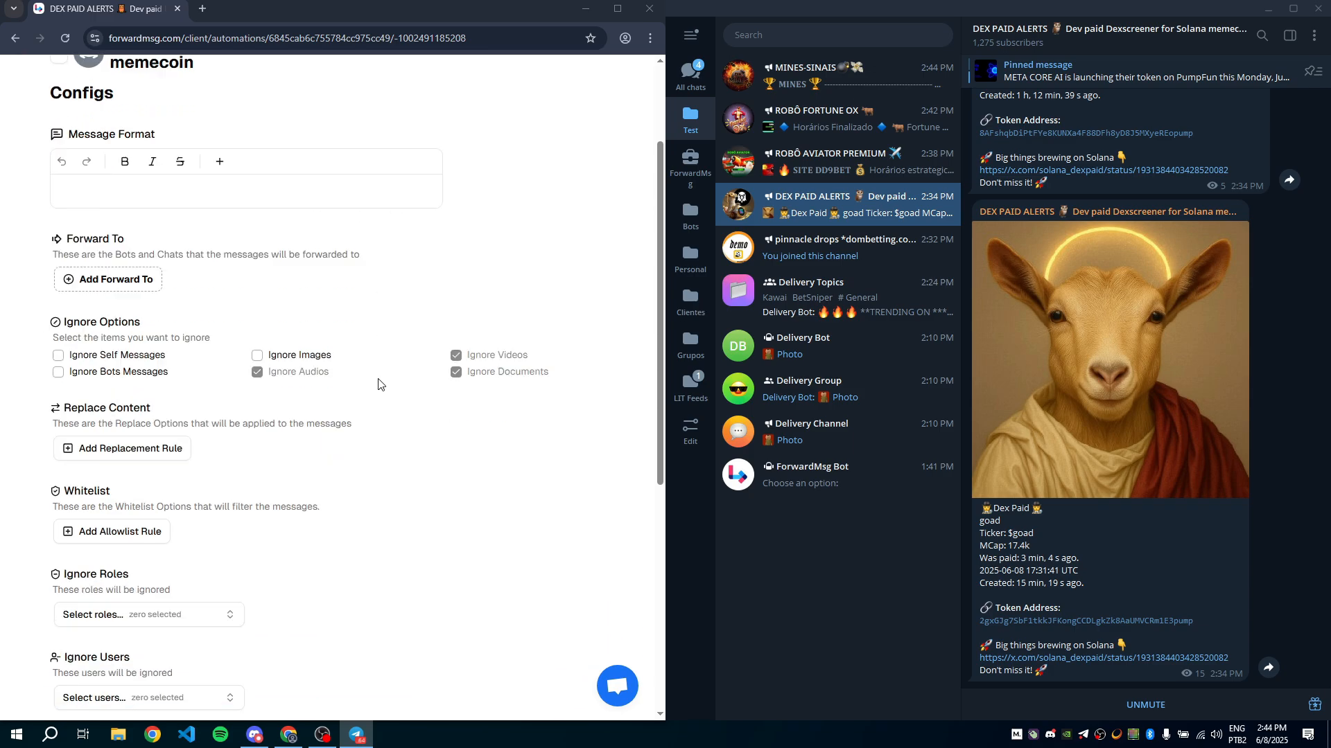
scroll(378, 384, down, 2)
scroll(291, 424, down, 2)
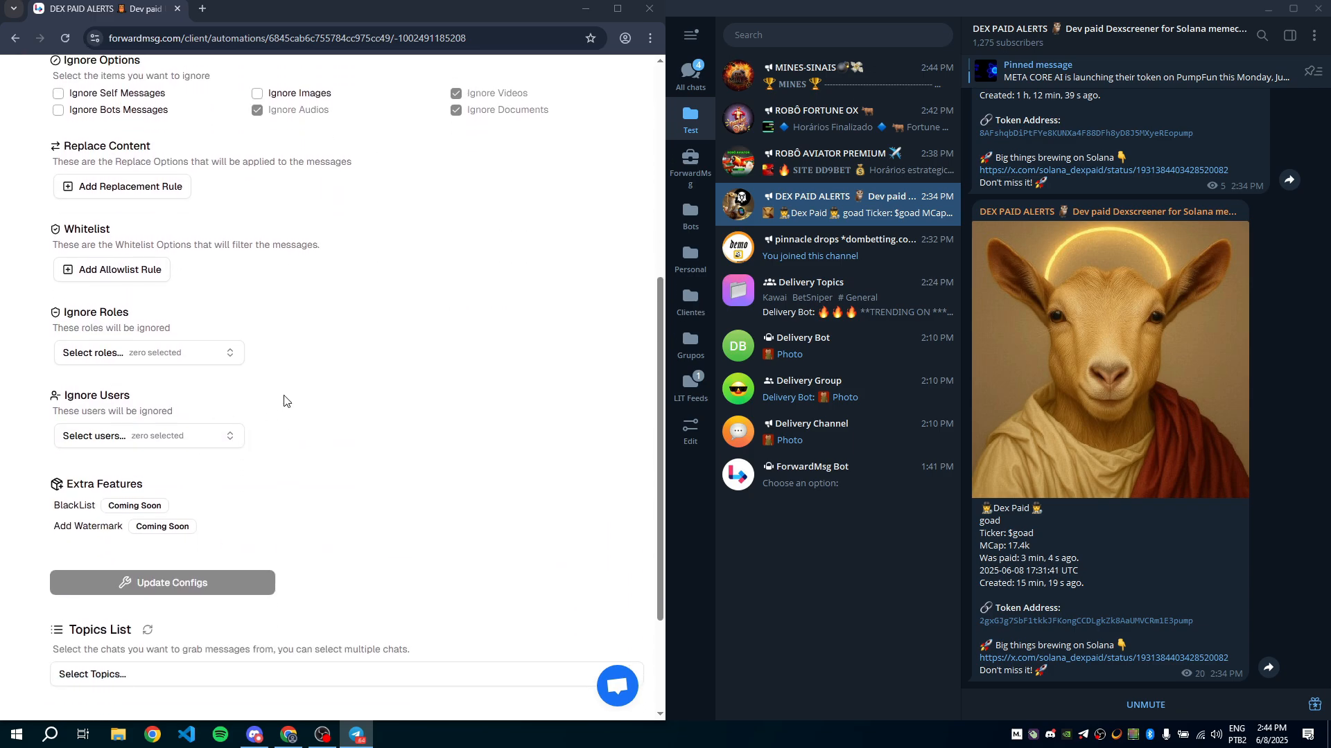
scroll(284, 401, up, 4)
click(104, 218)
click(155, 220)
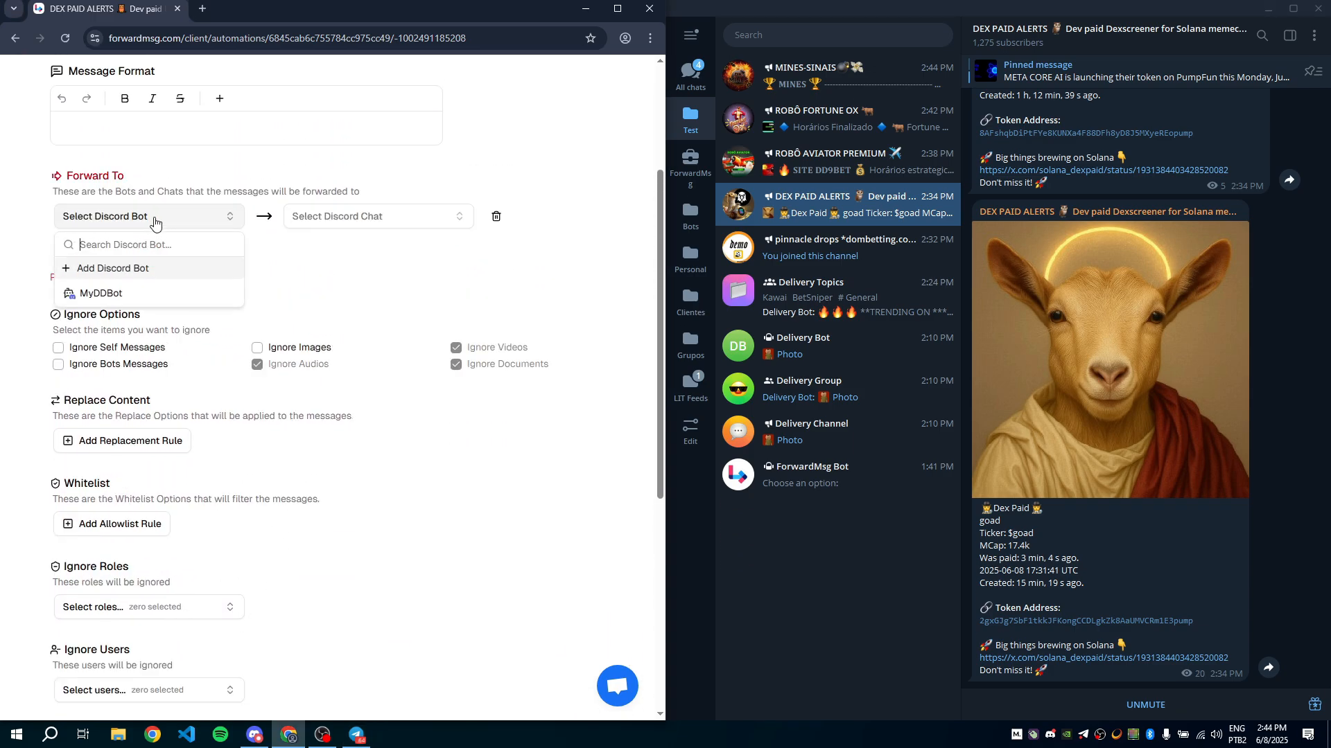
click(104, 293)
click(374, 216)
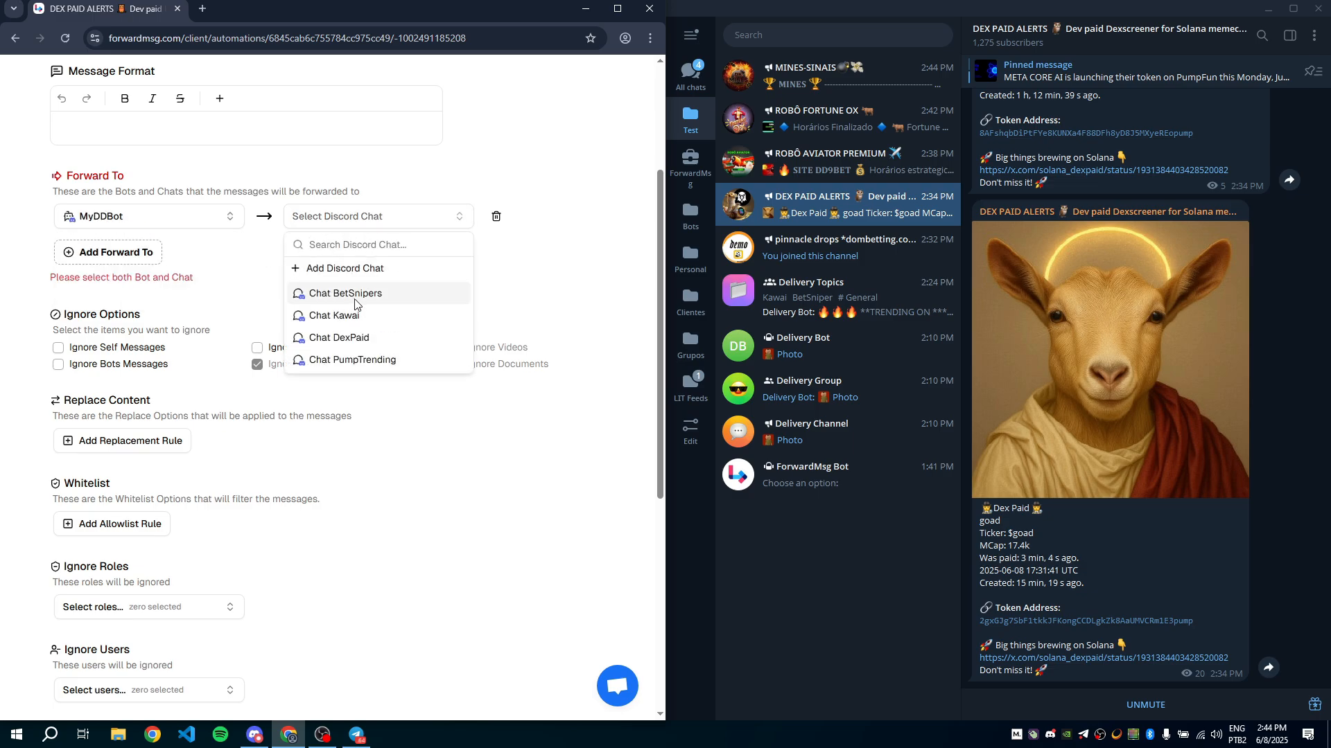
click(350, 339)
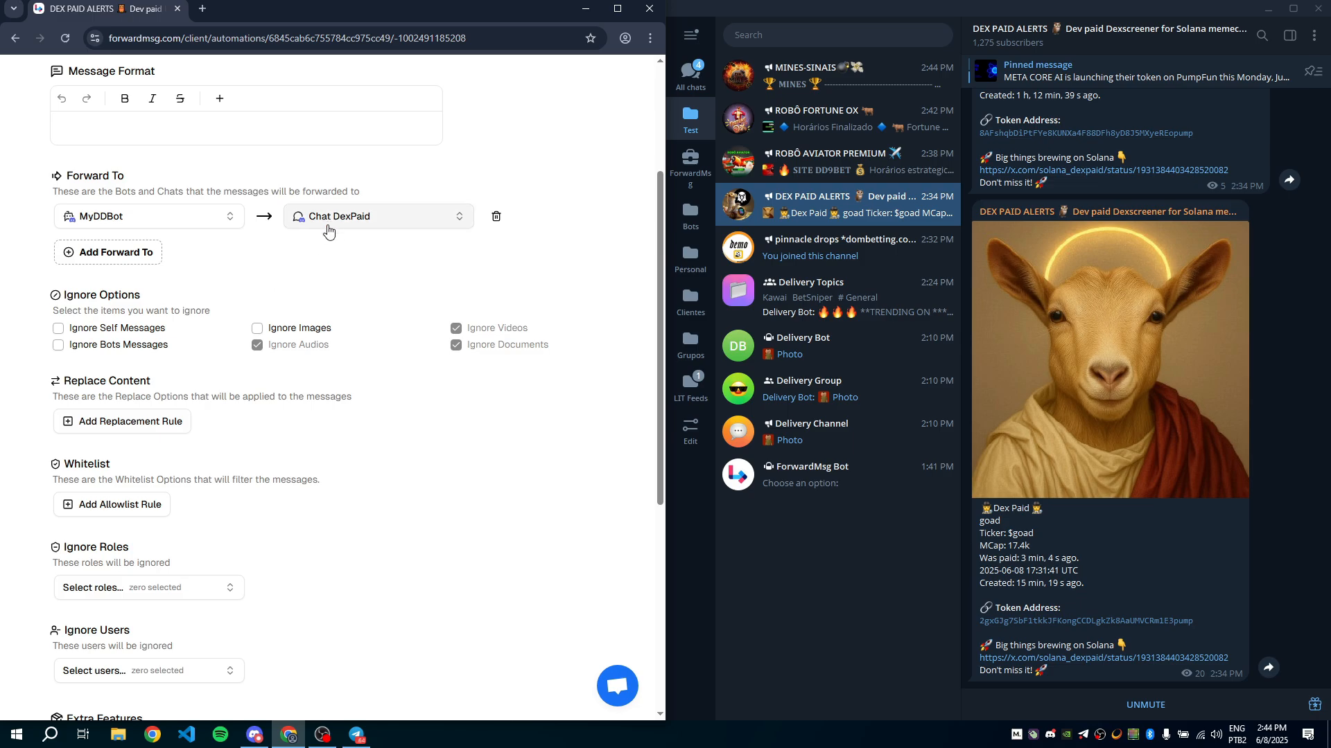
scroll(349, 419, down, 3)
click(200, 608)
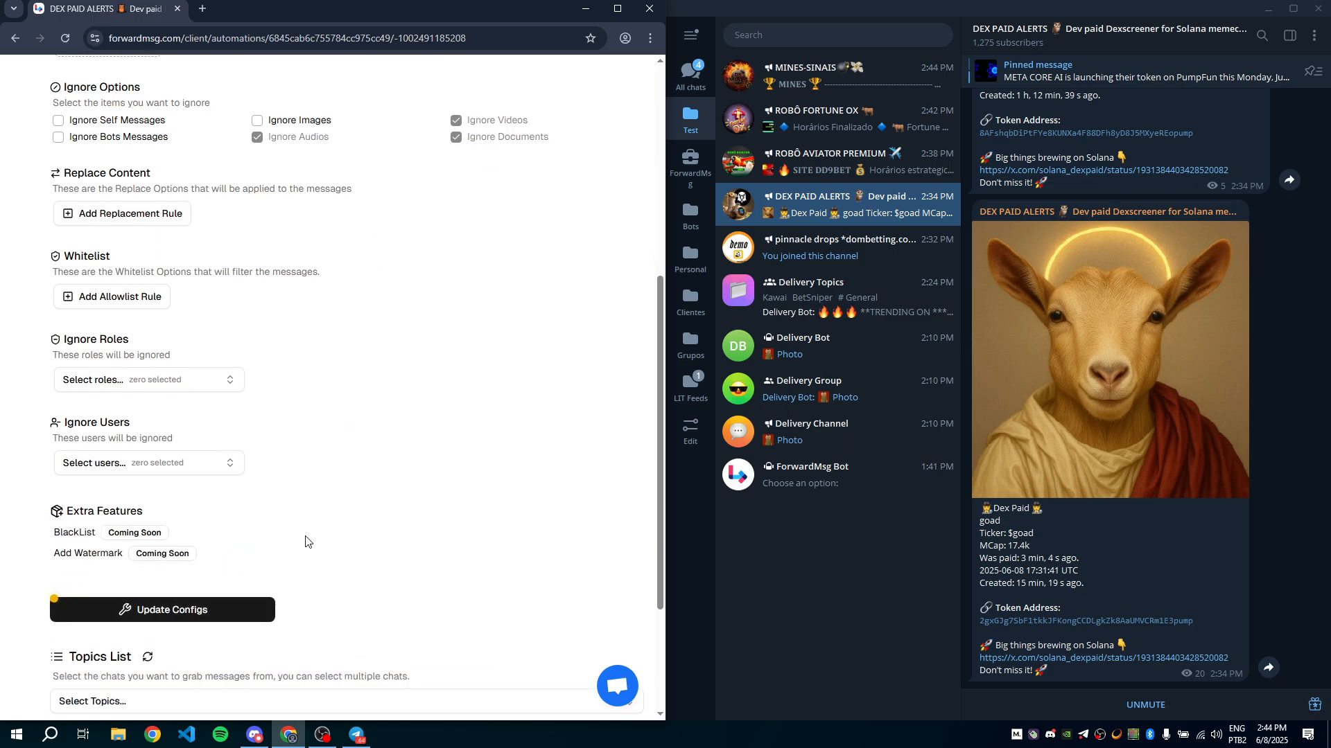
- Return to the automation's global configs, add a Forward To entry from MyDDBot to Chat PumpTrending, and save
scroll(310, 530, up, 5)
scroll(310, 530, up, 1)
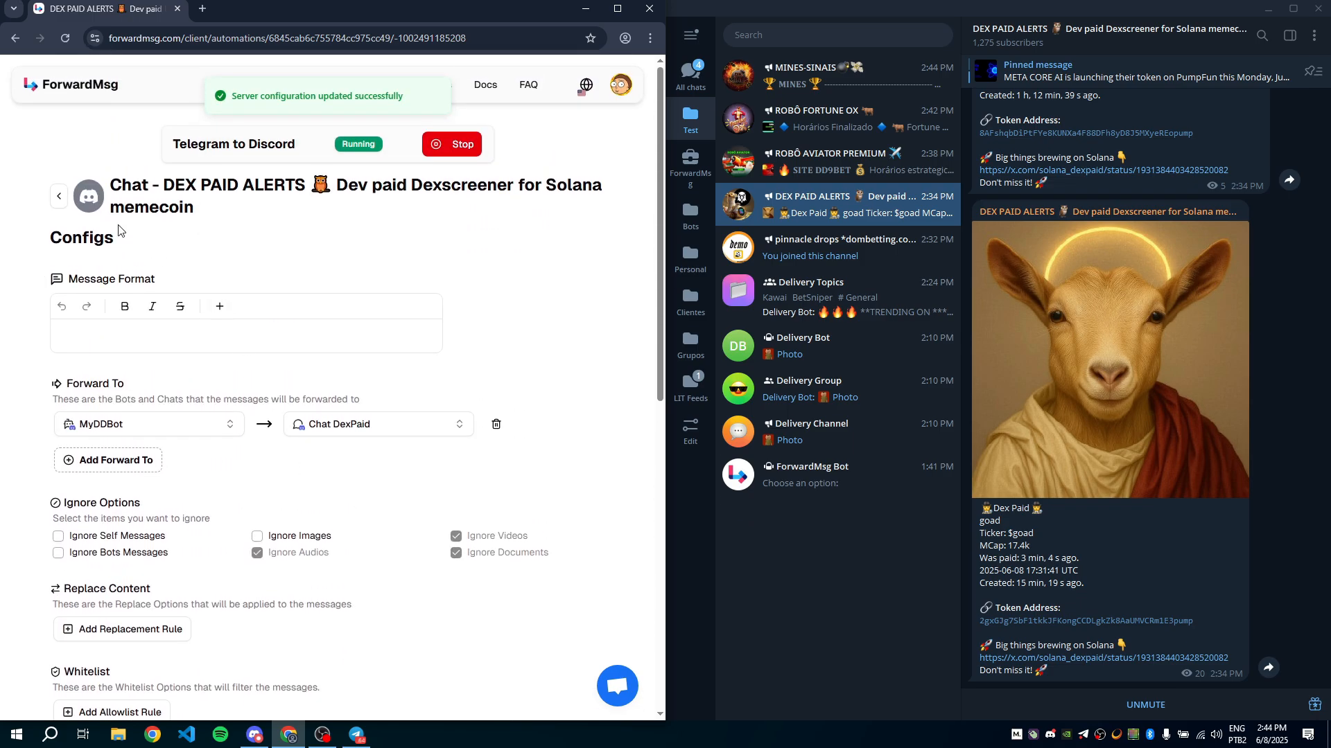
click(59, 200)
scroll(409, 388, down, 5)
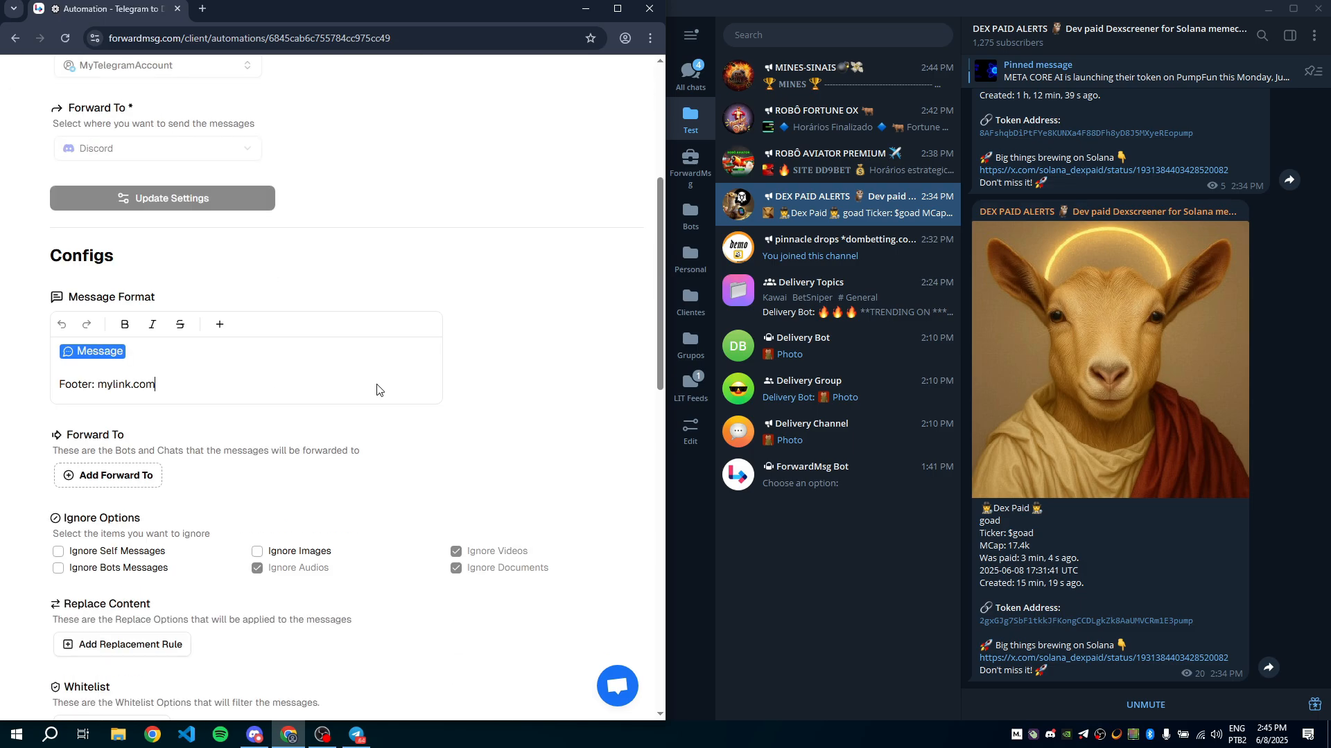
scroll(377, 389, down, 12)
scroll(297, 400, up, 8)
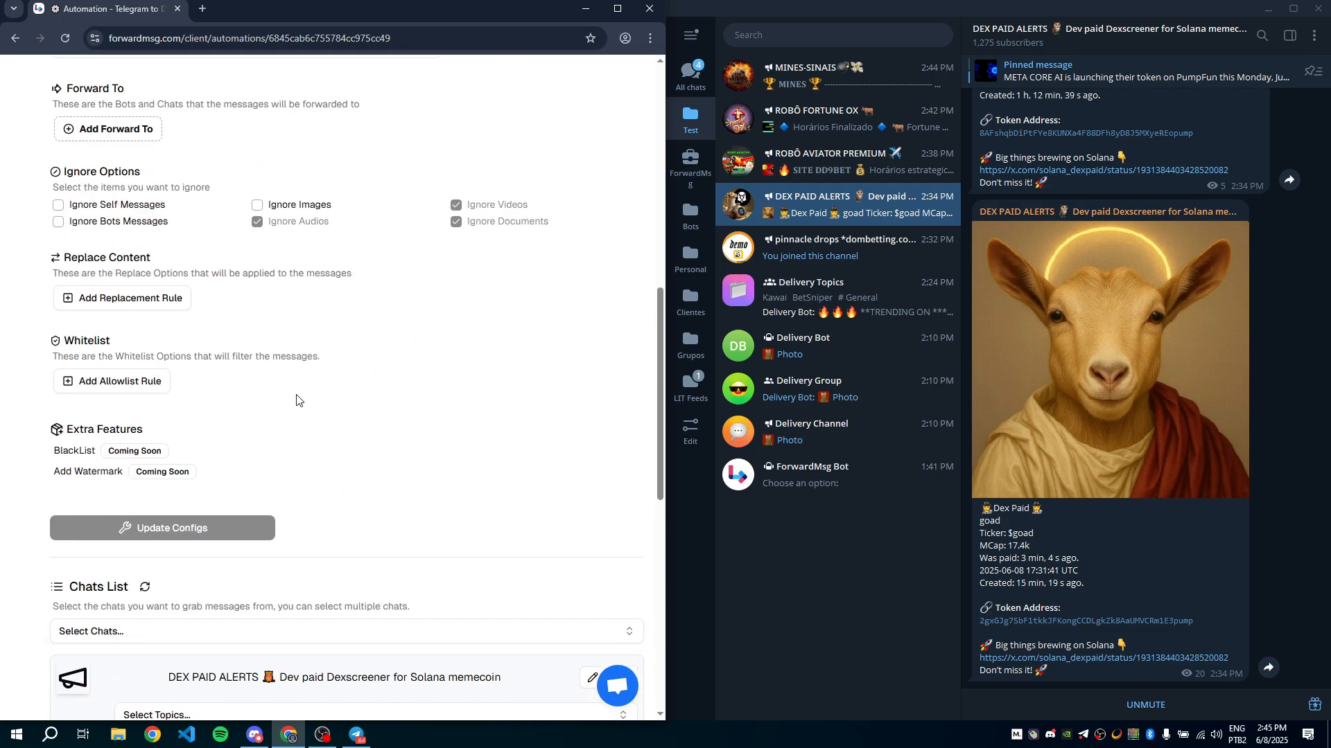
scroll(297, 399, up, 1)
click(111, 198)
click(139, 199)
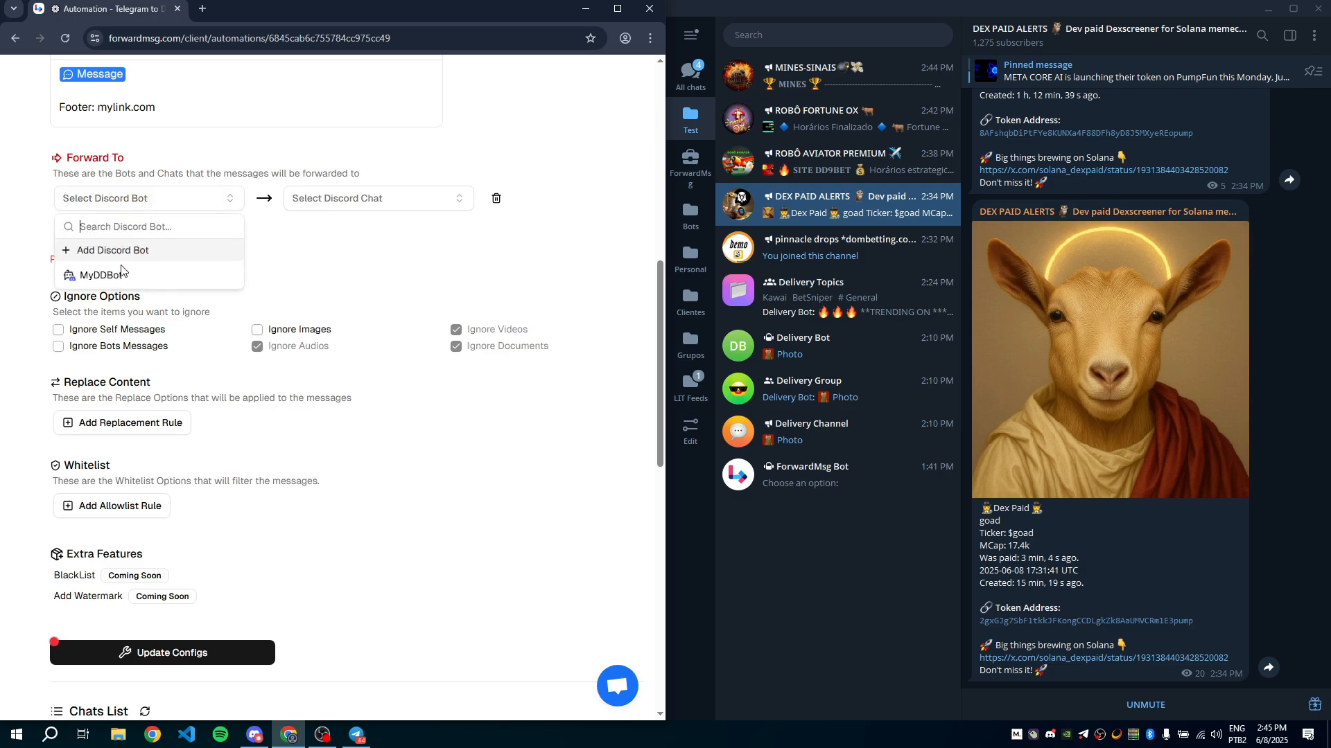
click(121, 273)
click(340, 200)
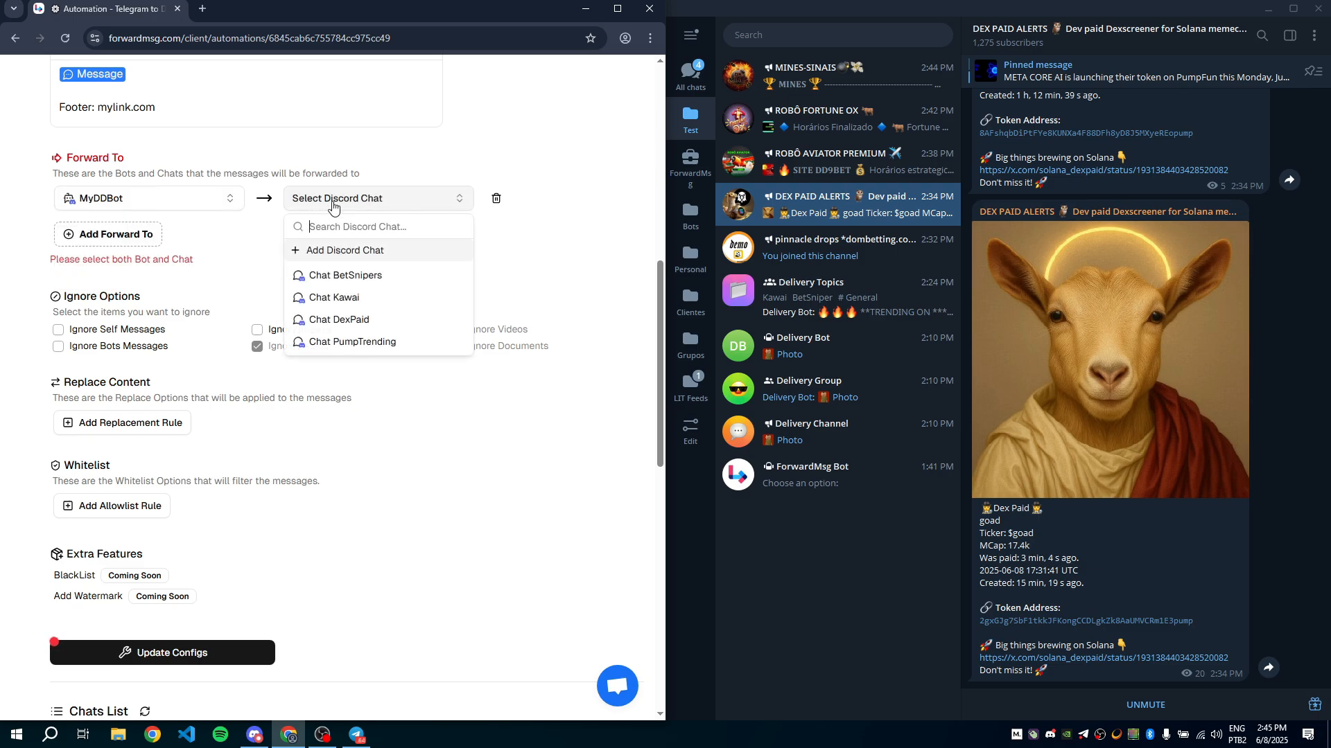
click(363, 343)
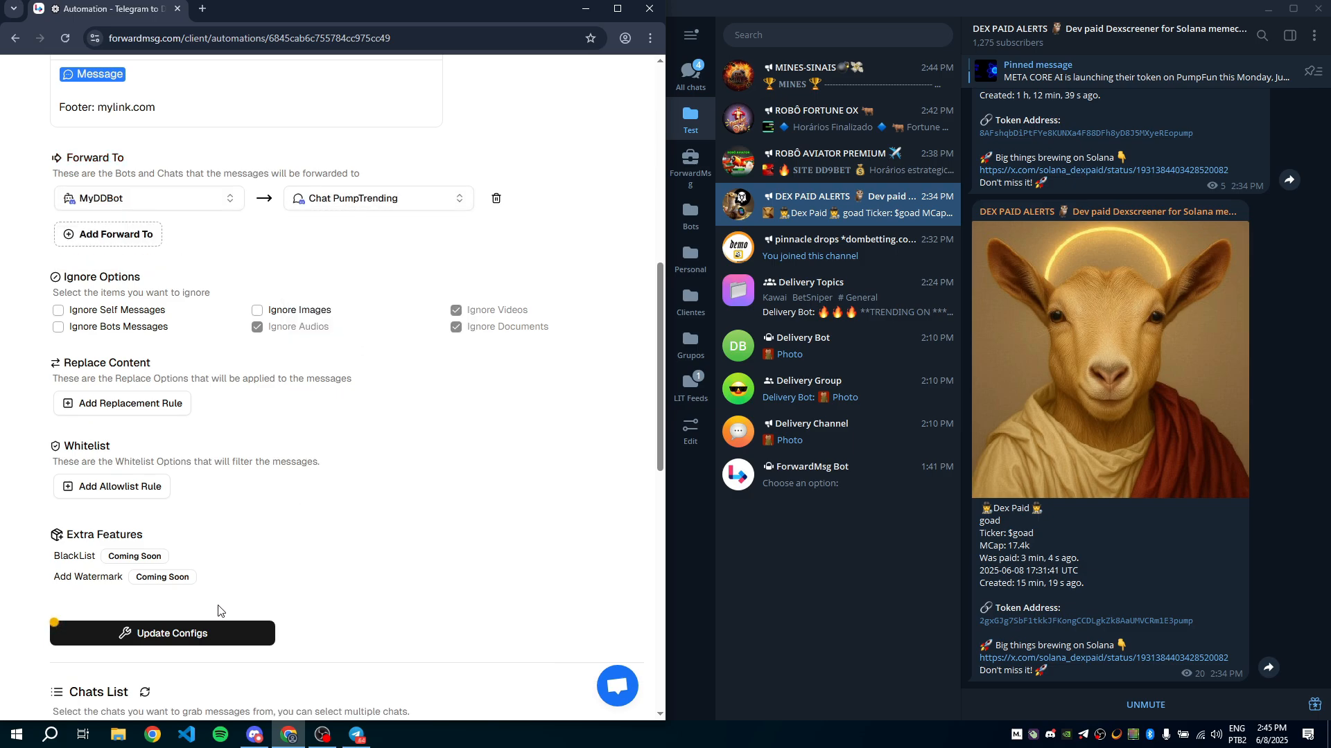
click(205, 633)
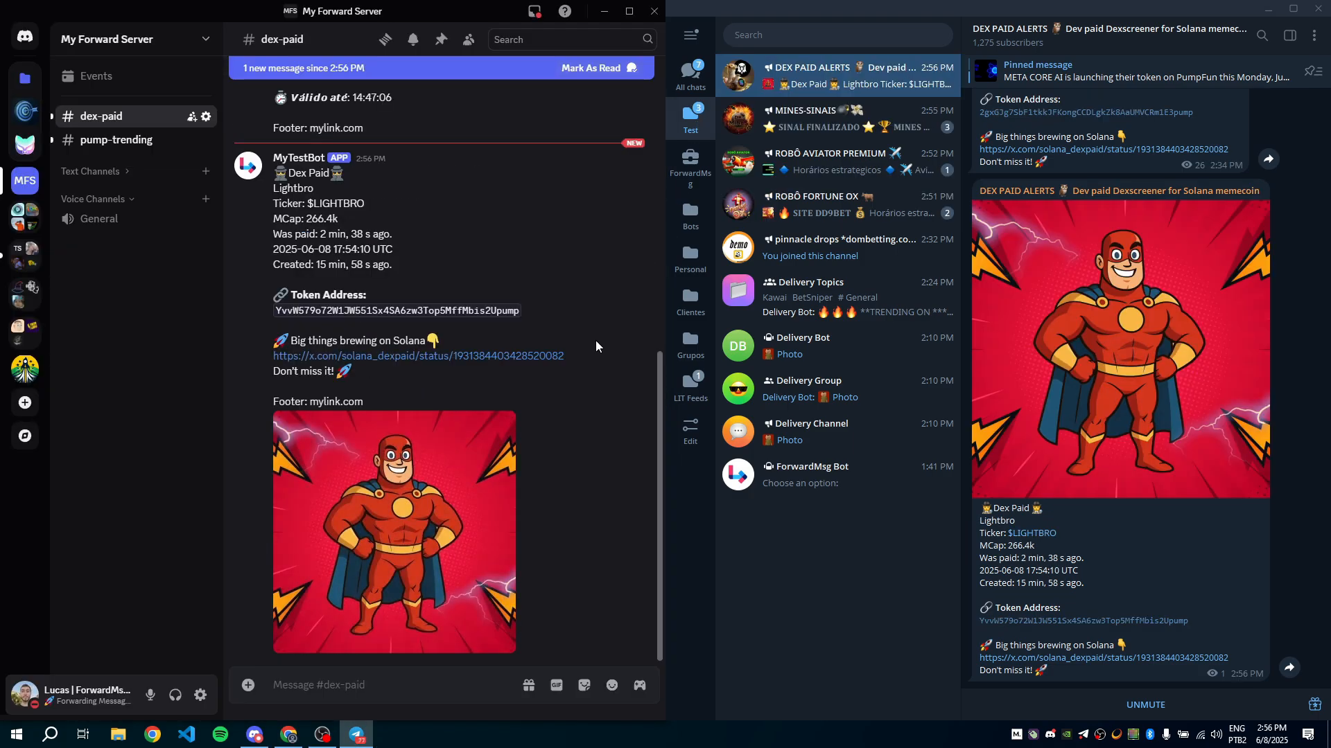
- Switch to Discord and compare the dex-paid and pump-trending messages with the DEX PAID ALERTS, MINES-SINAIS, ROBÔ AVIATOR PREMIUM and ROBÔ FORTUNE OX channels in Telegram
click(591, 362)
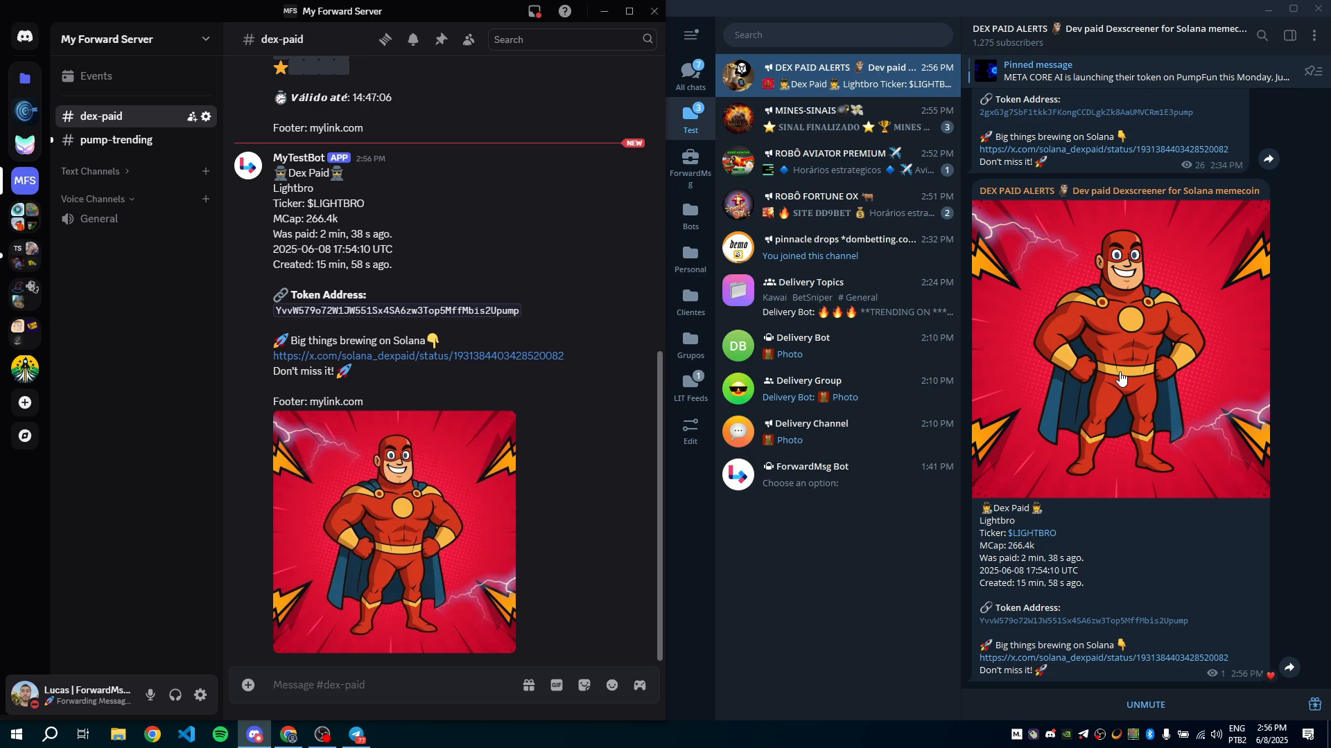
click(115, 140)
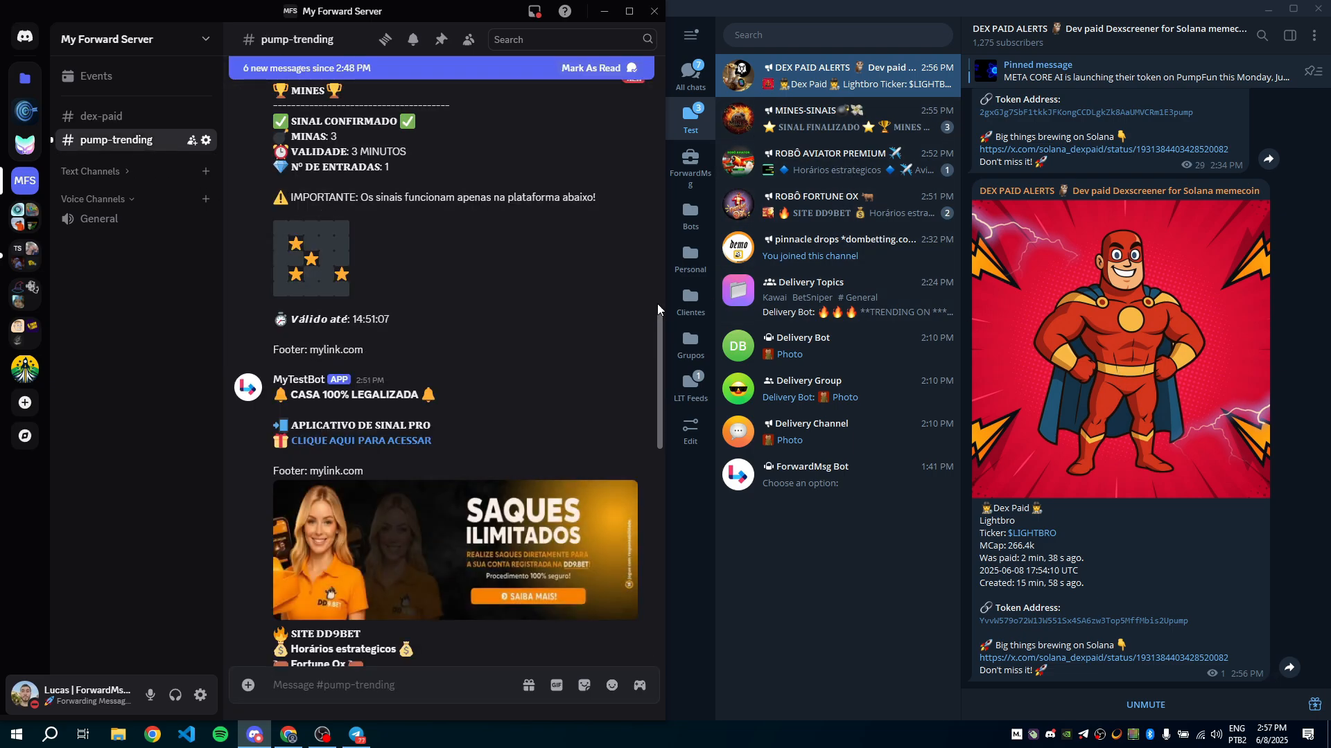
scroll(510, 390, down, 4)
scroll(510, 390, down, 10)
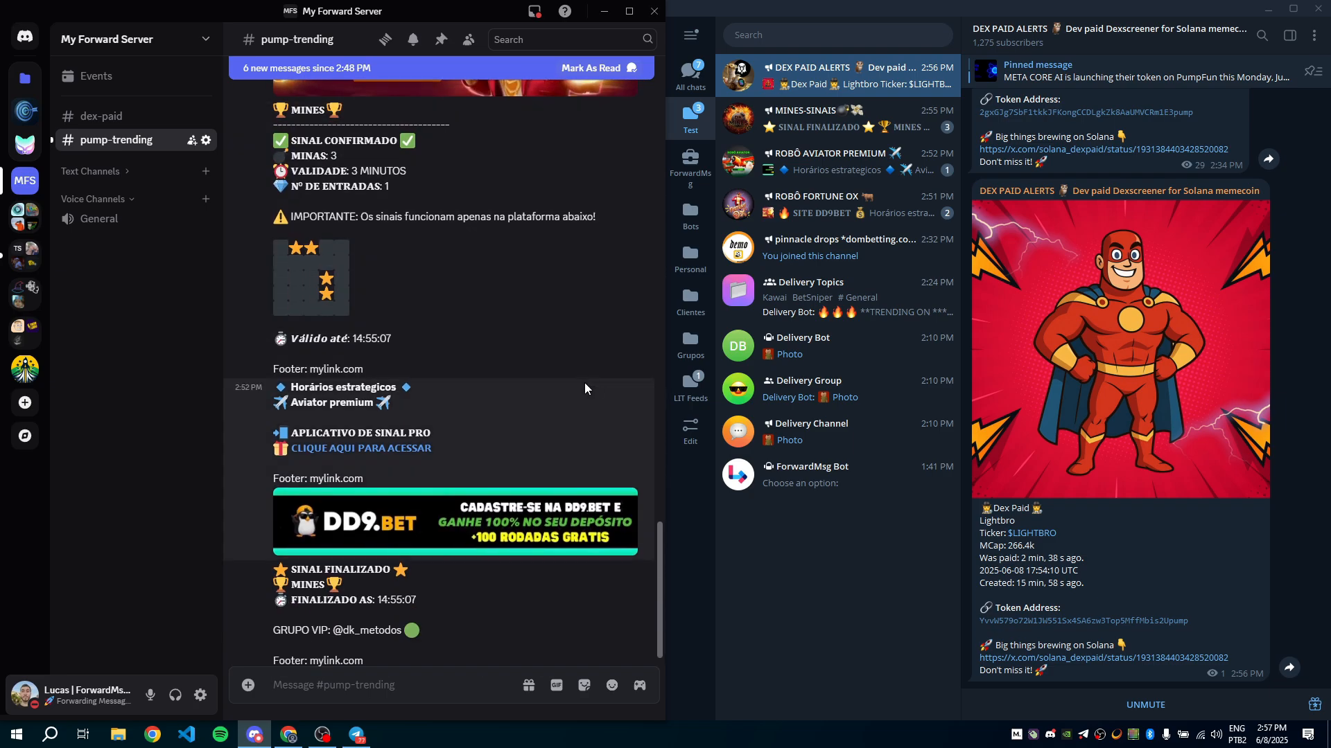
click(838, 123)
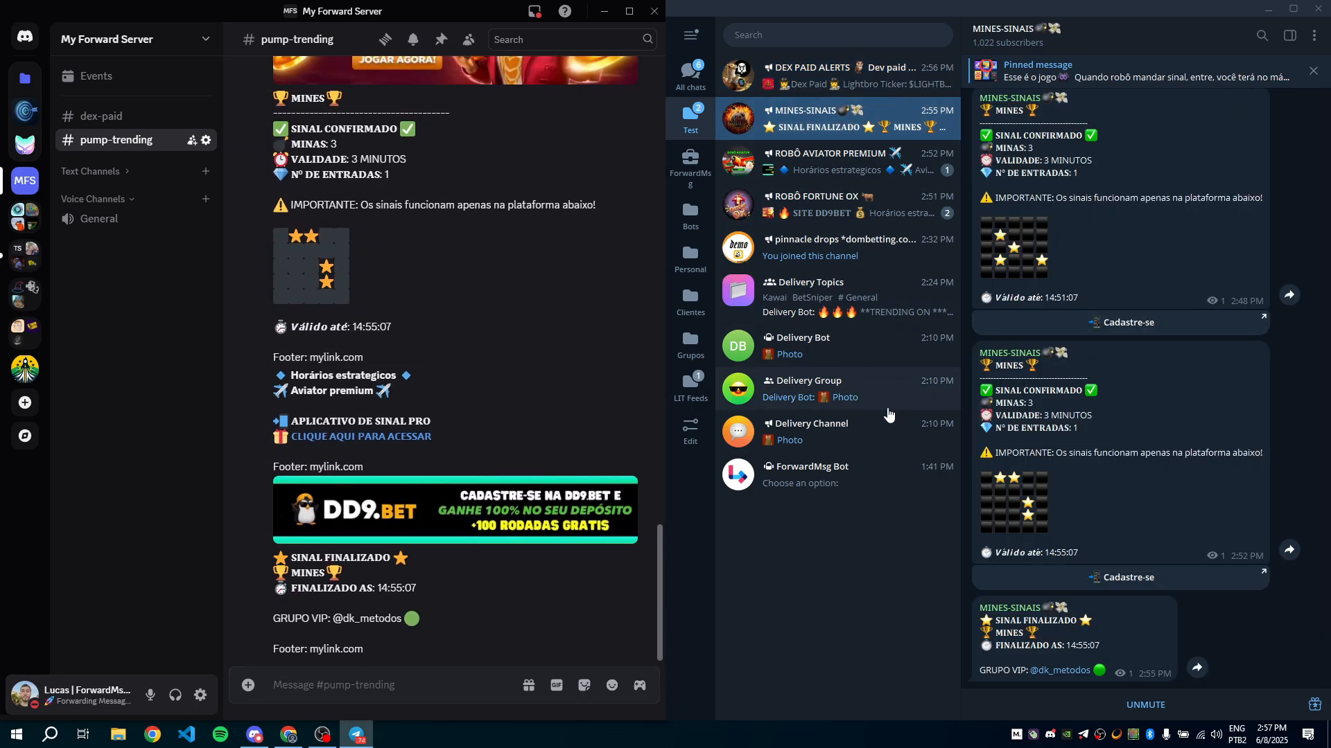
click(838, 165)
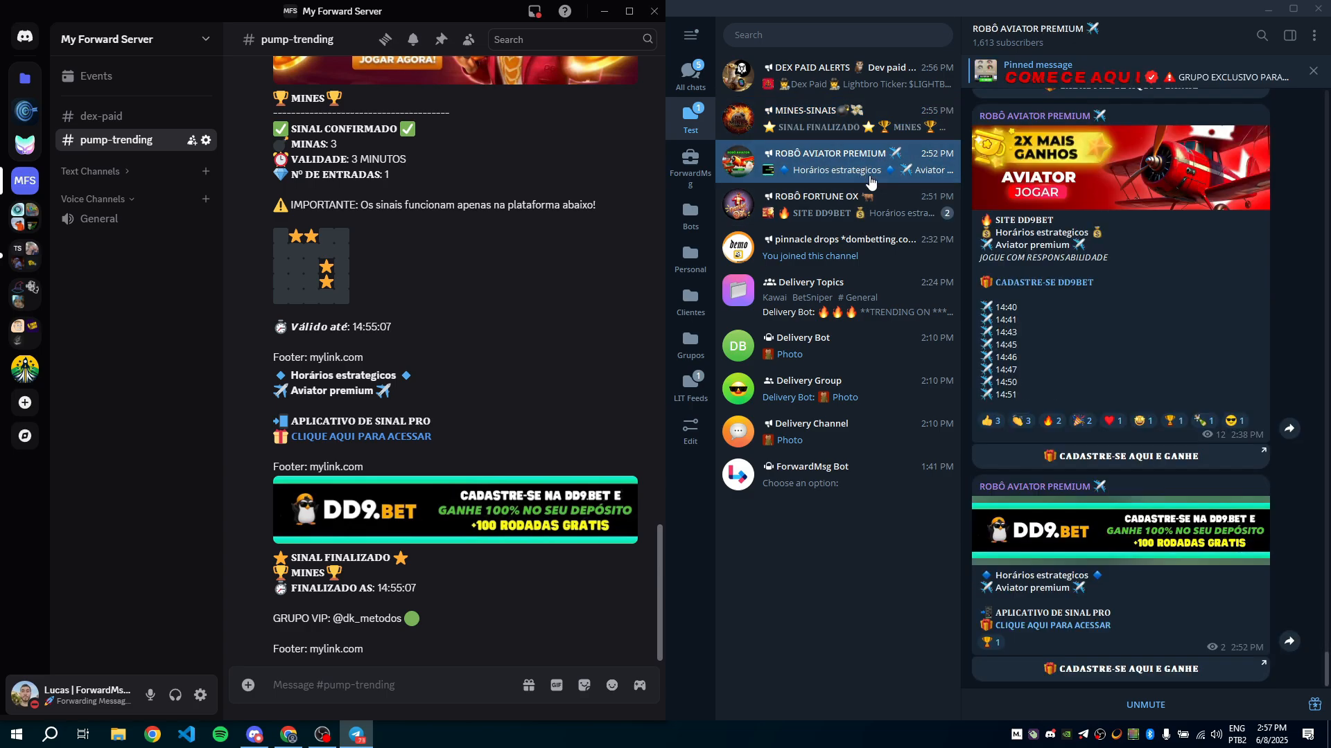
click(834, 221)
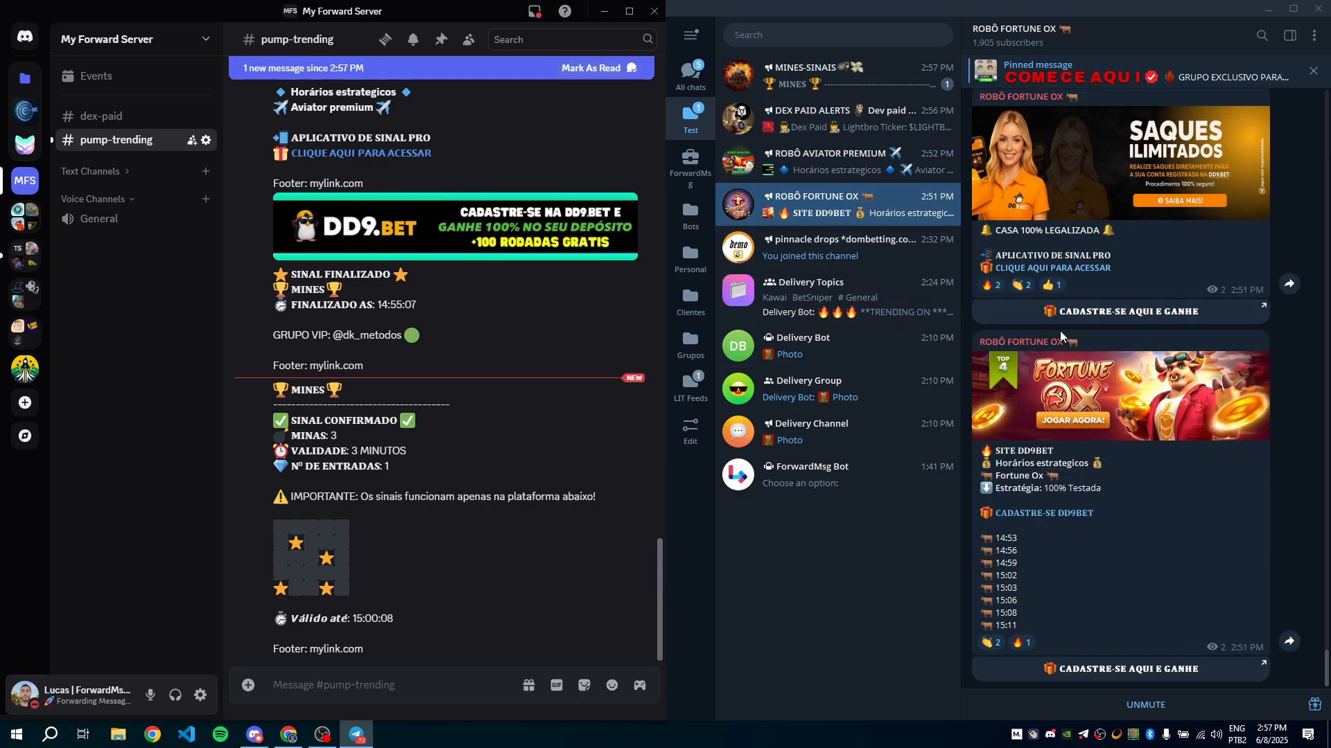